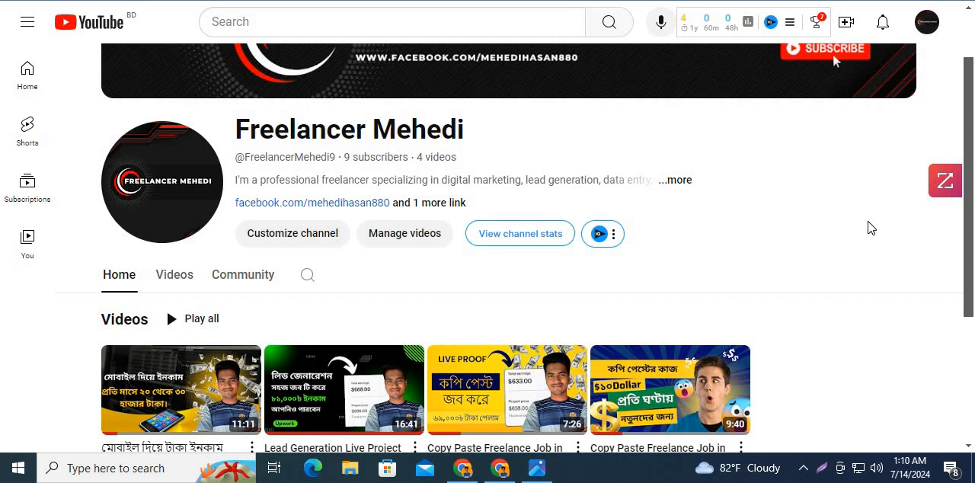
- View the contract earnings image, put it and the YouTube window away, and switch to the Chrome window with JobAdder
click(536, 468)
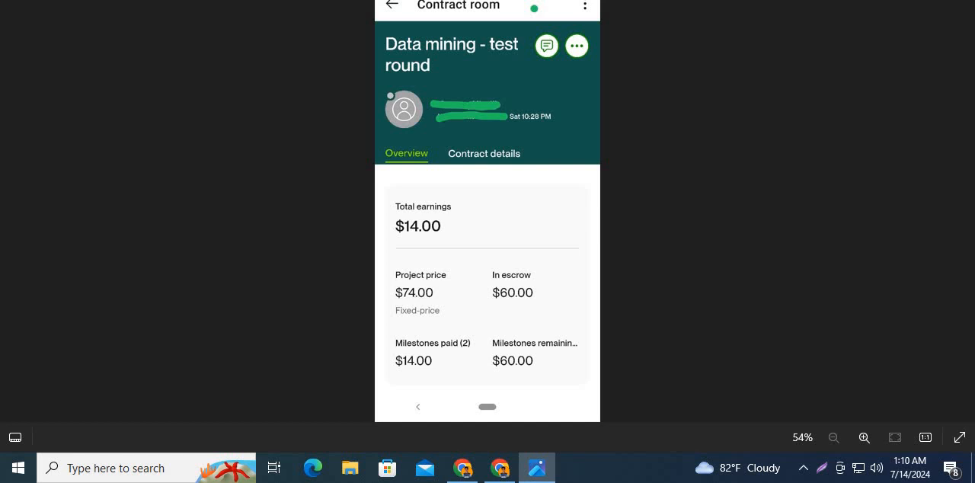
click(890, 0)
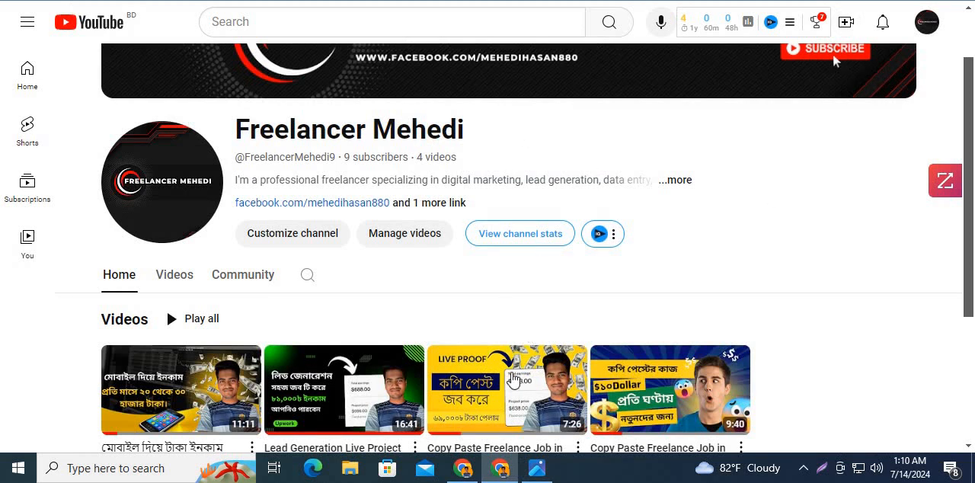
click(890, 0)
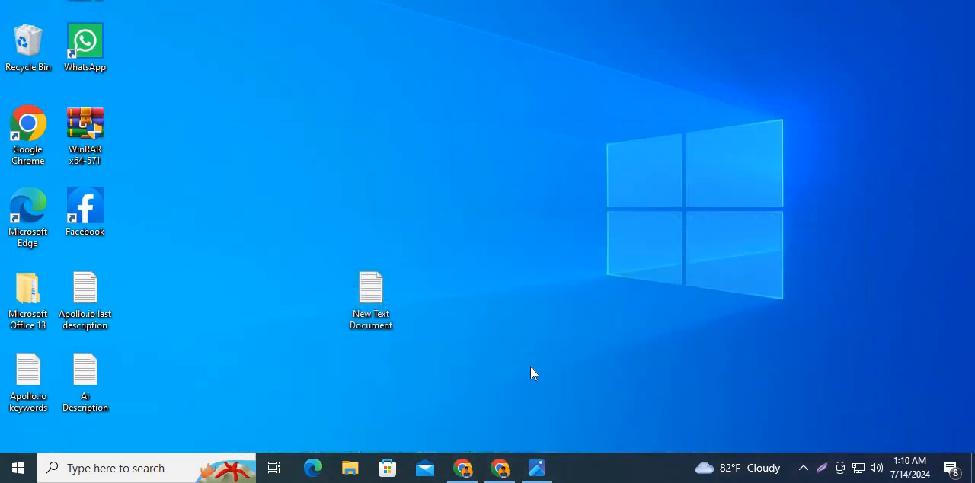
click(461, 474)
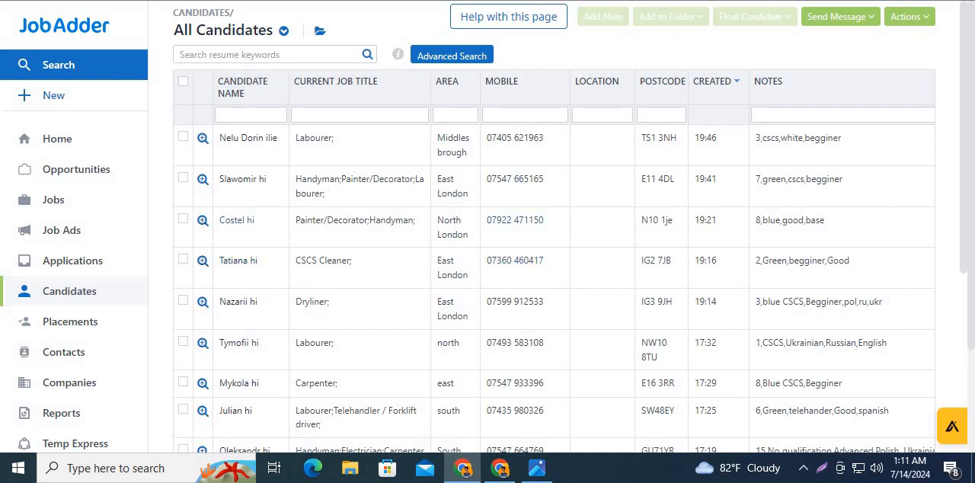
- Examine the candidate rows around row 15 in the Construction jobs registration form workbook, then return to JobAdder
key(alt+Tab)
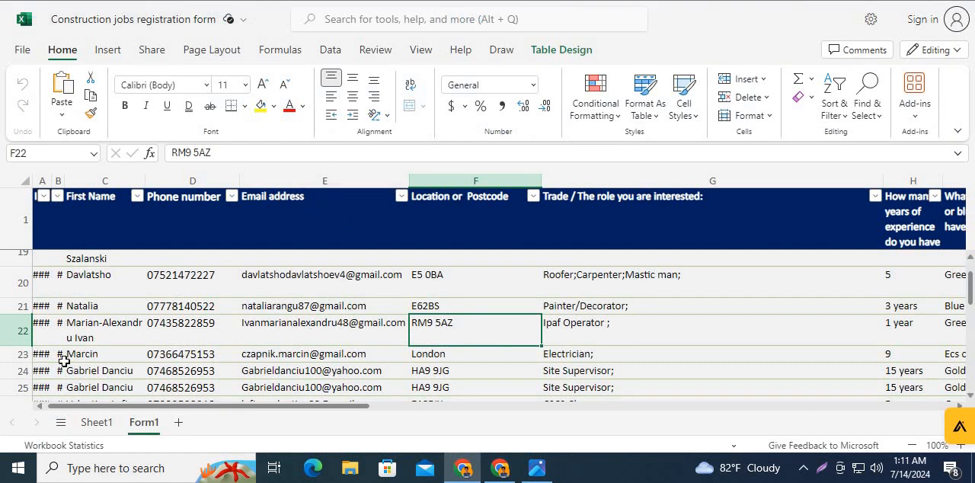
scroll(193, 341, up, 2)
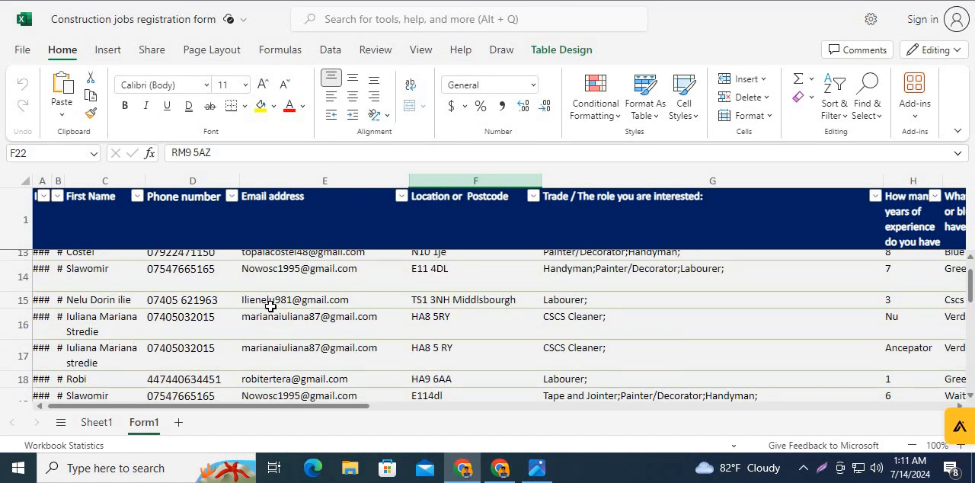
click(272, 304)
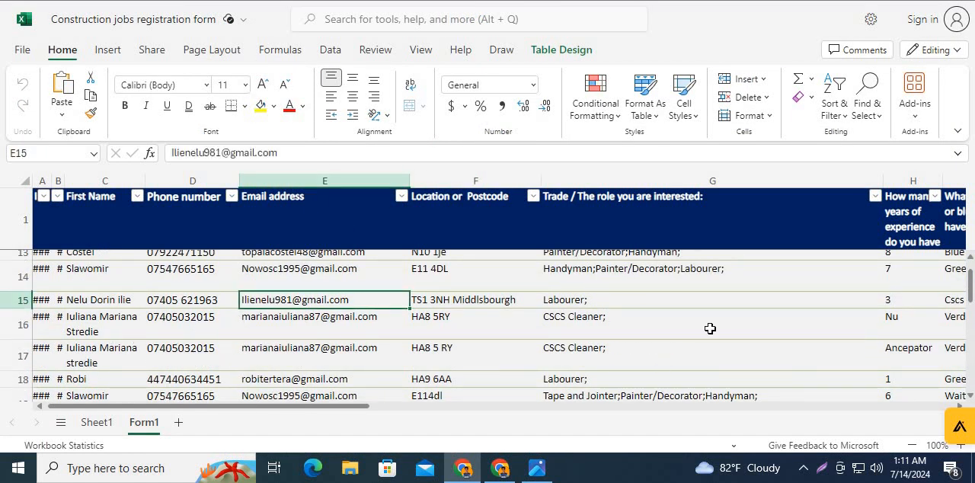
key(alt+Tab)
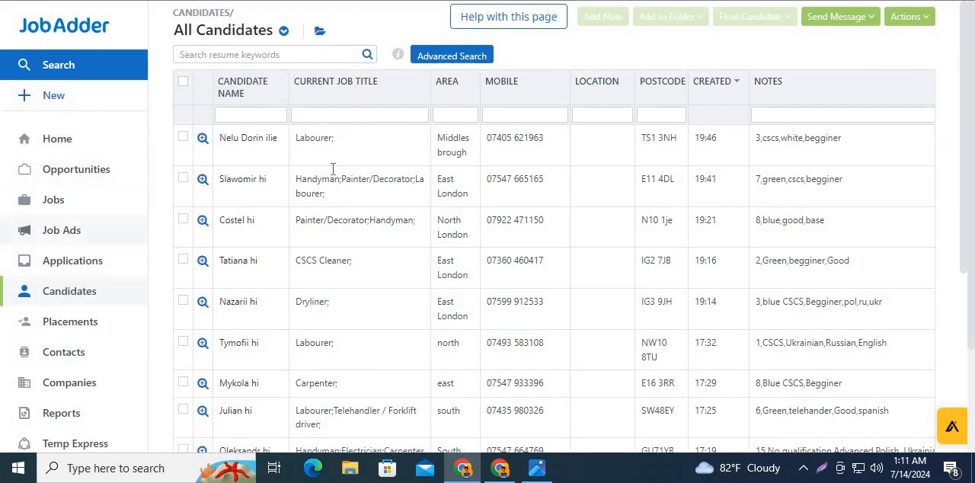
- Start a new candidate record in JobAdder and look through the fields of its quick-create form
click(69, 103)
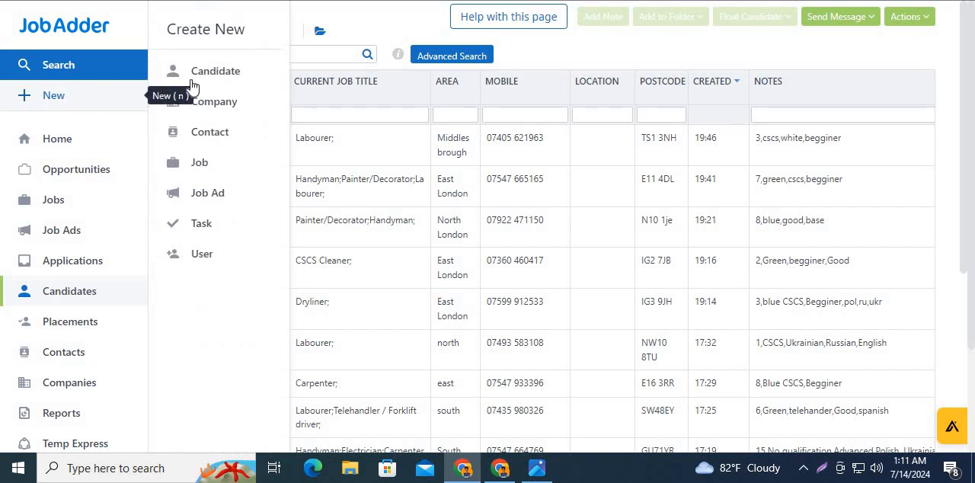
click(199, 76)
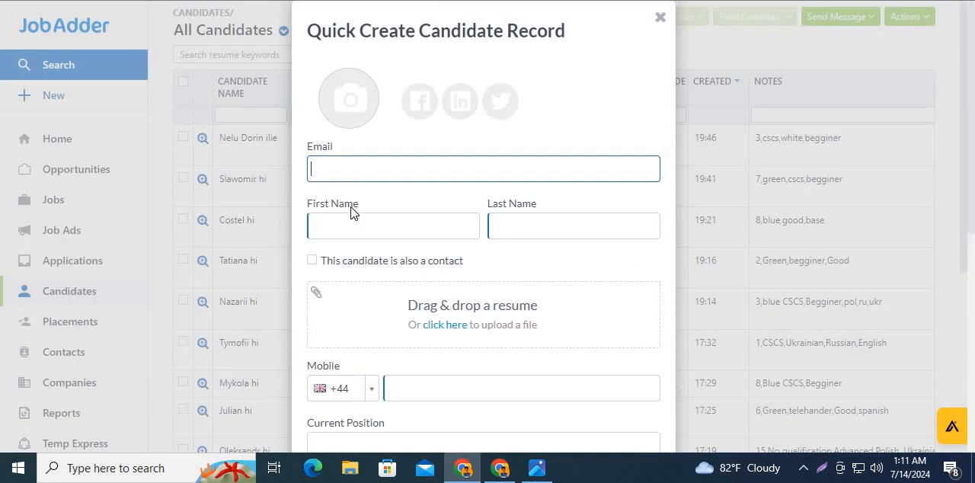
scroll(402, 283, down, 3)
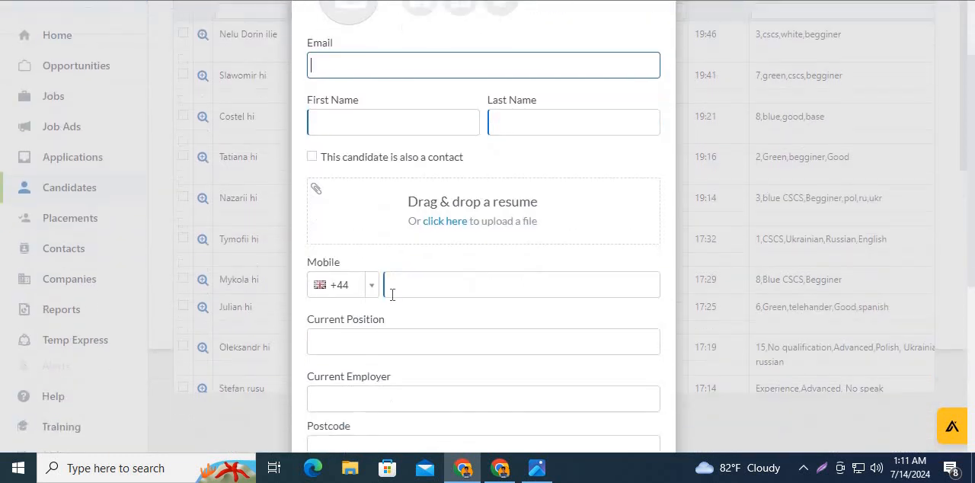
scroll(411, 292, up, 2)
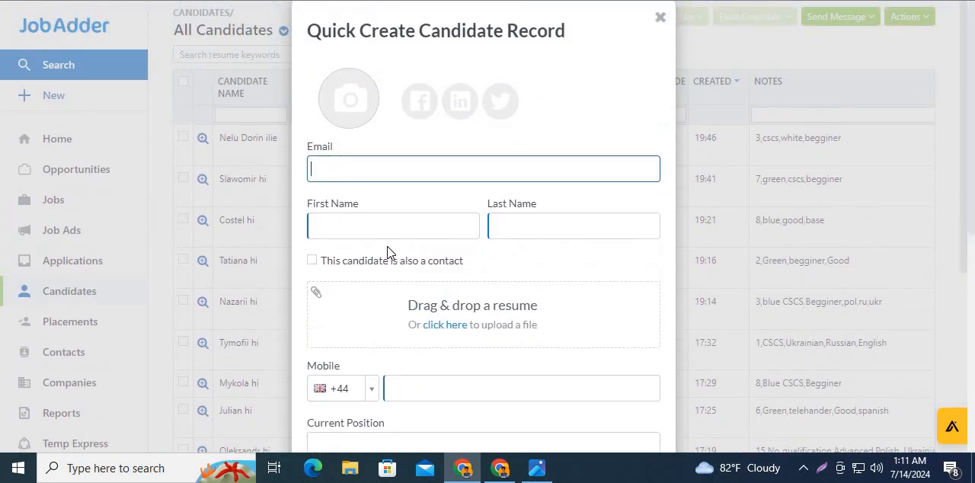
scroll(388, 252, down, 4)
scroll(394, 294, up, 3)
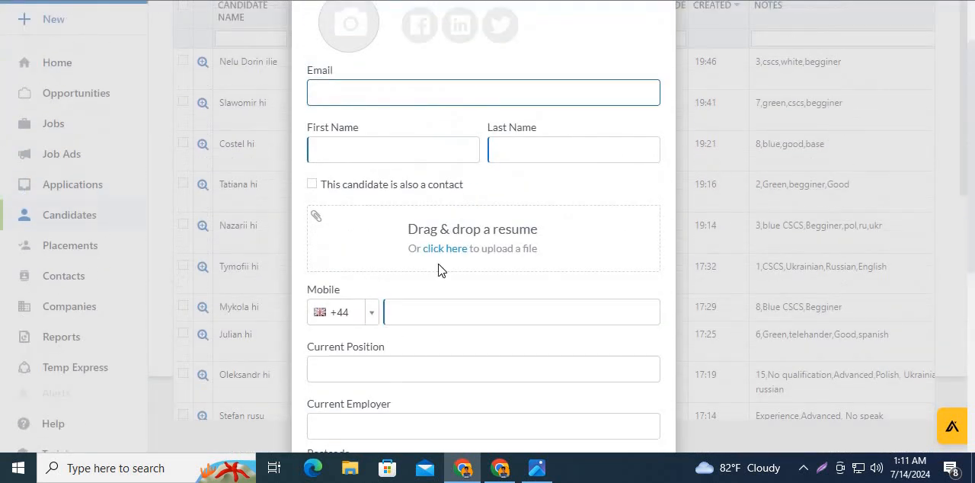
- Copy the email address from row 15 of the registration workbook into the new candidate's Email field to check for a duplicate
click(198, 0)
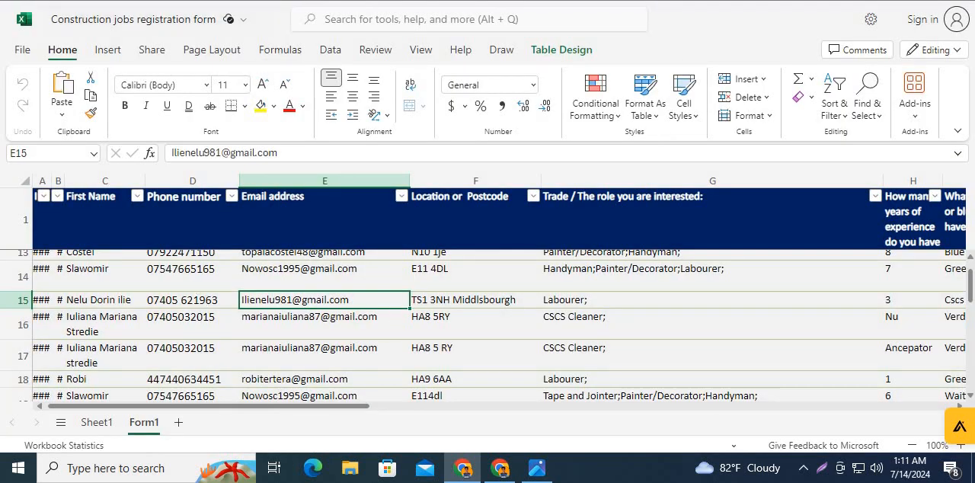
click(164, 0)
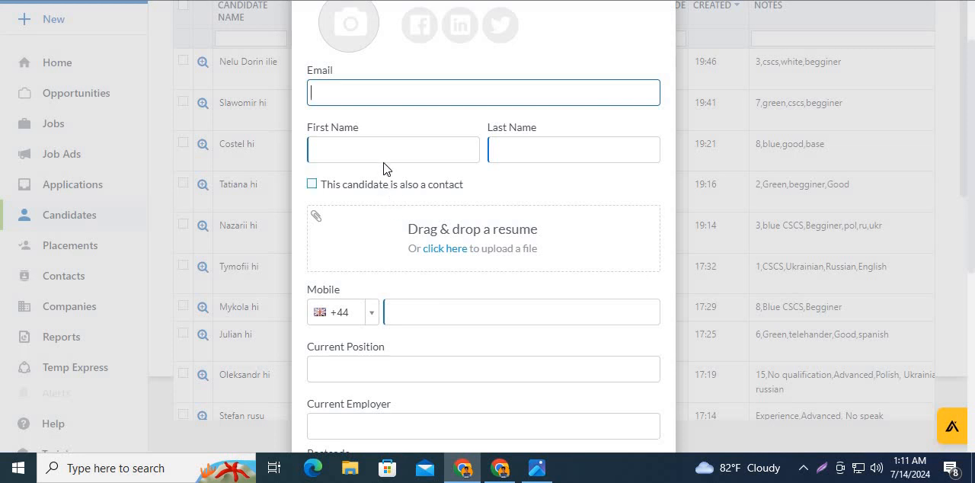
key(alt+Tab)
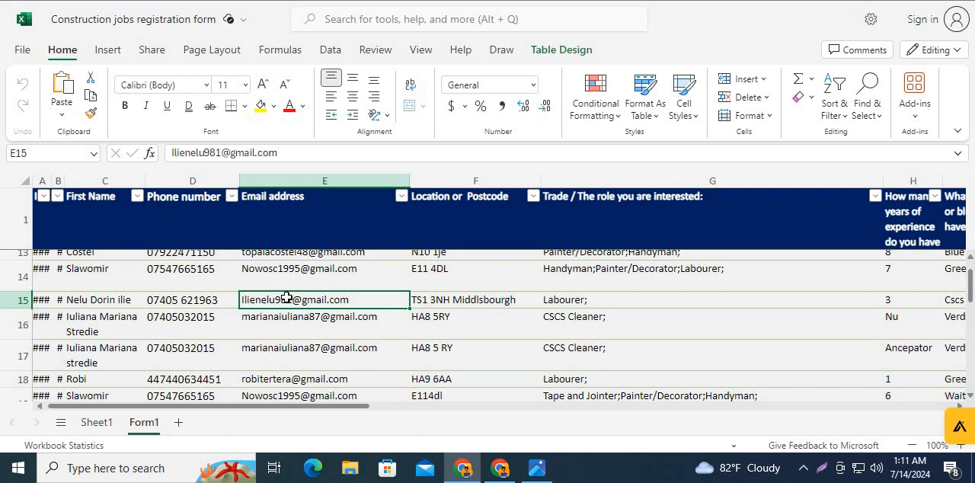
key(ctrl+c)
key(alt+Tab)
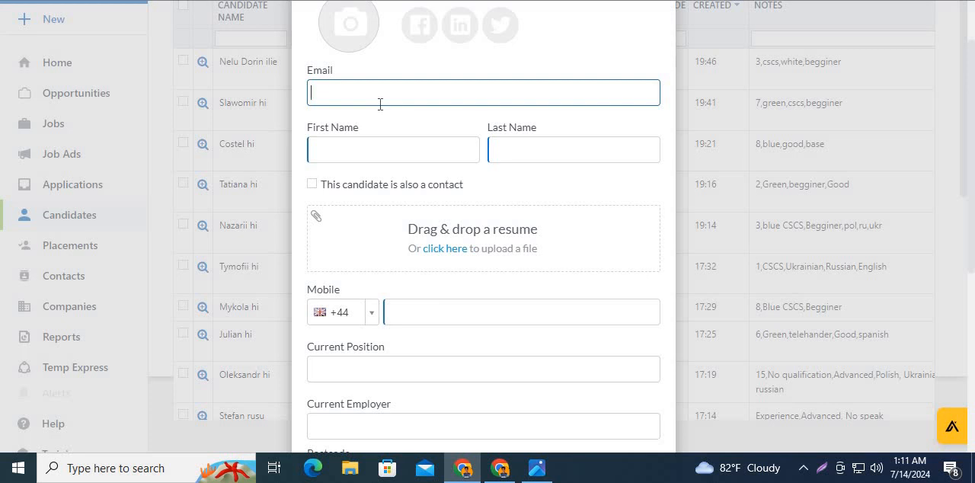
key(ctrl+v)
click(396, 131)
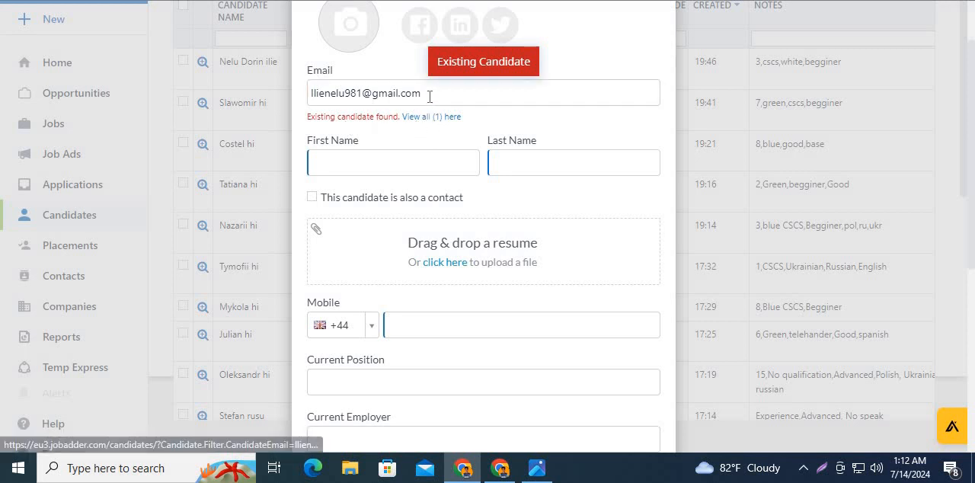
- Replace the candidate form's email with the email address copied from row 16 of the registration workbook
drag(428, 92, 318, 105)
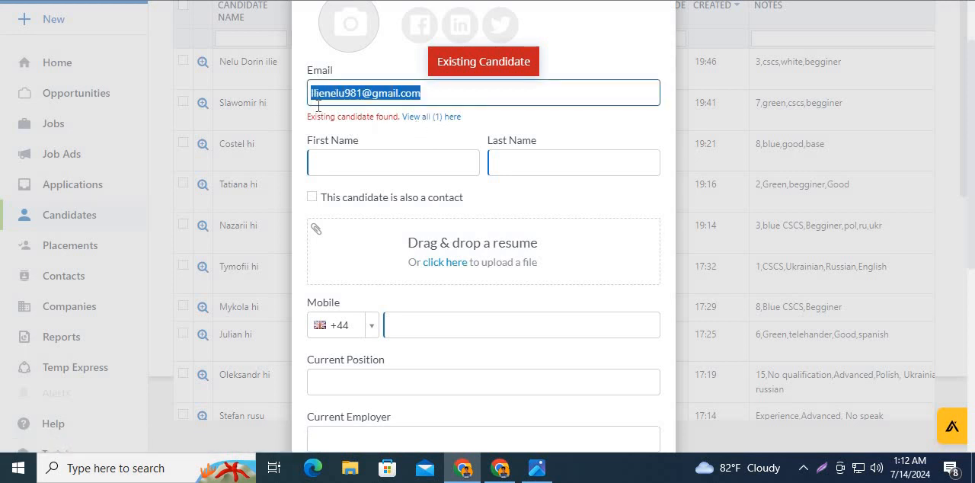
key(BackSpace)
key(alt+Tab)
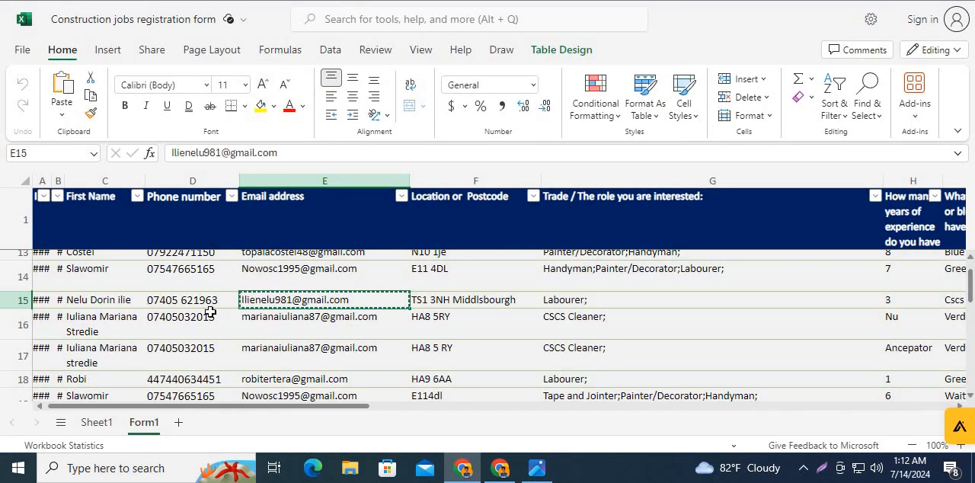
click(259, 327)
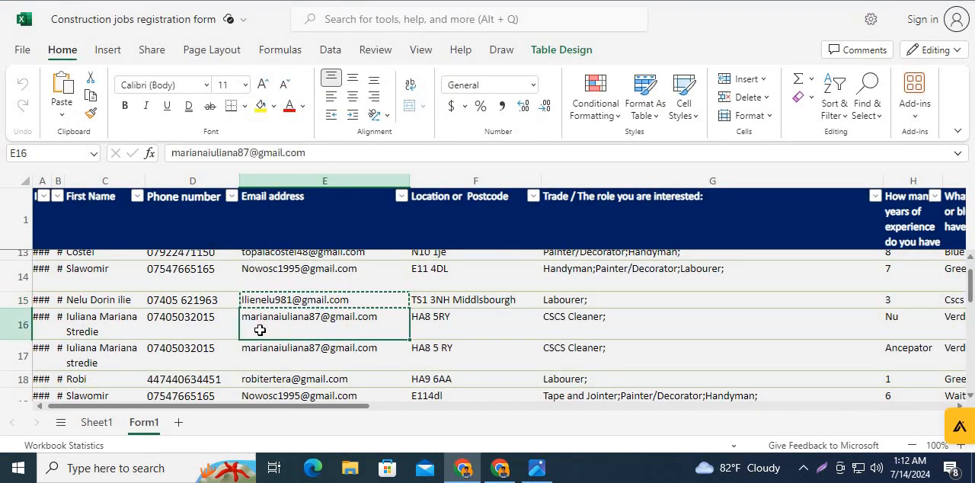
key(ctrl+c)
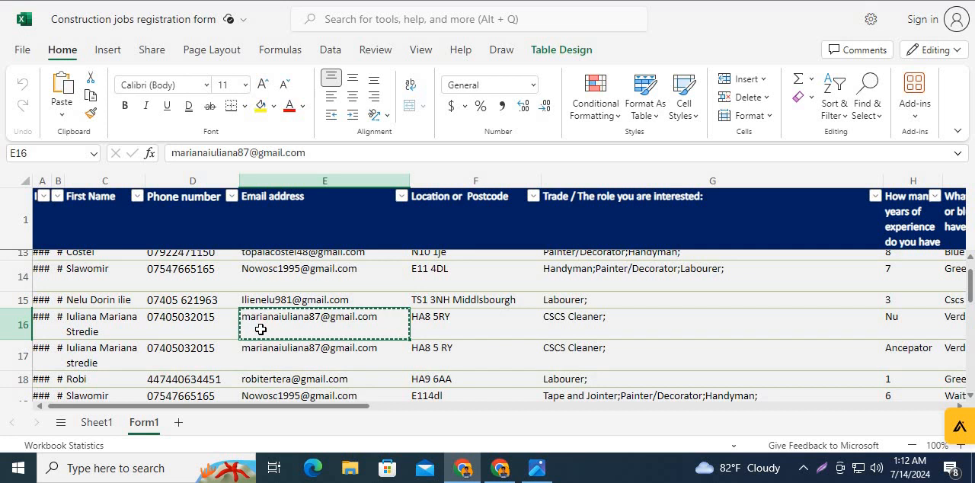
scroll(259, 323, down, 1)
scroll(259, 324, up, 1)
key(alt+Tab)
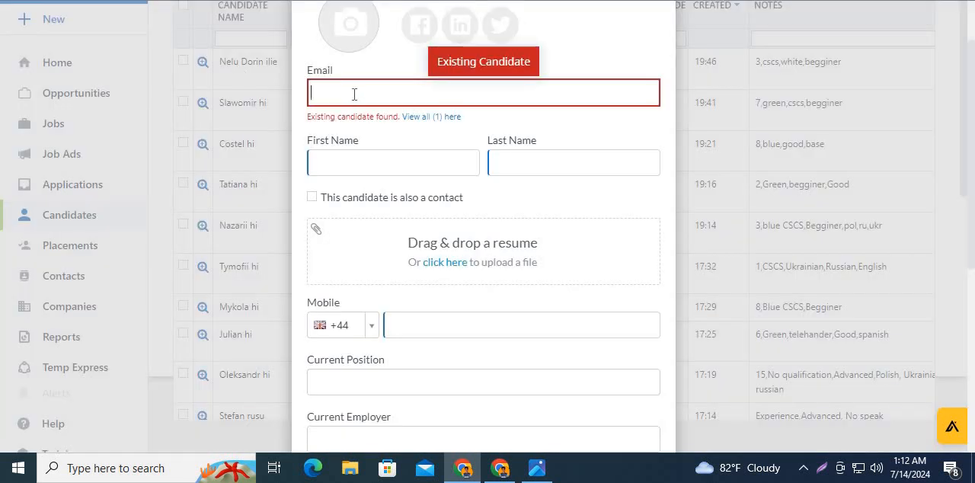
key(ctrl+v)
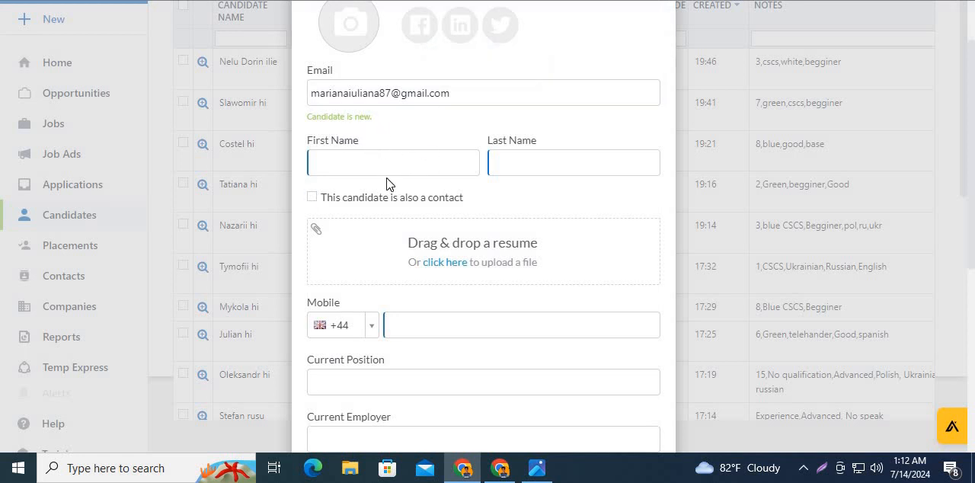
- Copy the candidate's full name from row 16 into First Name and move the surname to the Last Name field
click(348, 165)
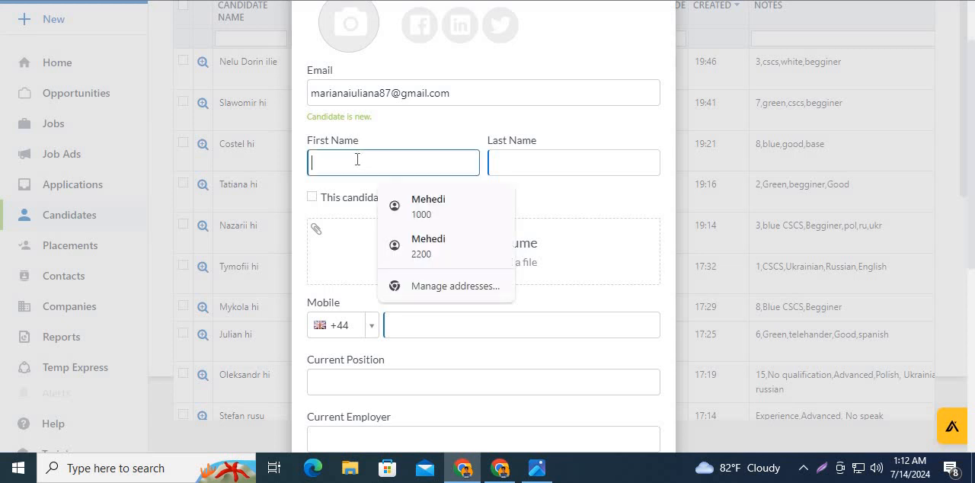
key(alt+Tab)
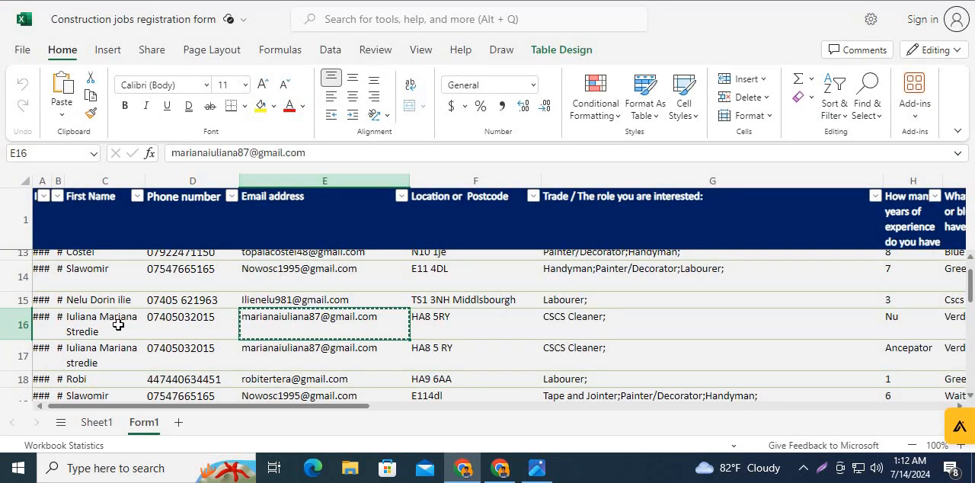
click(118, 325)
key(ctrl+c)
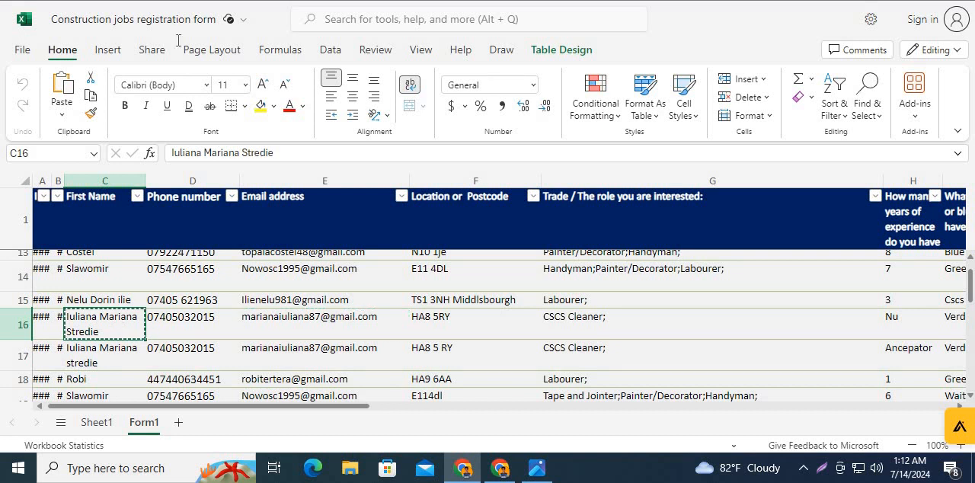
key(alt+Tab)
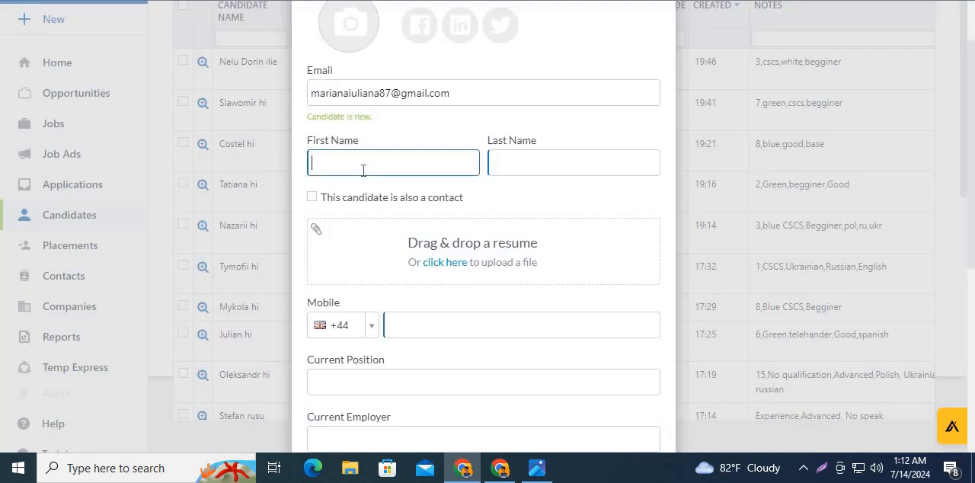
key(ctrl+v)
drag(386, 163, 411, 167)
right_click(411, 167)
click(463, 271)
right_click(511, 169)
click(577, 370)
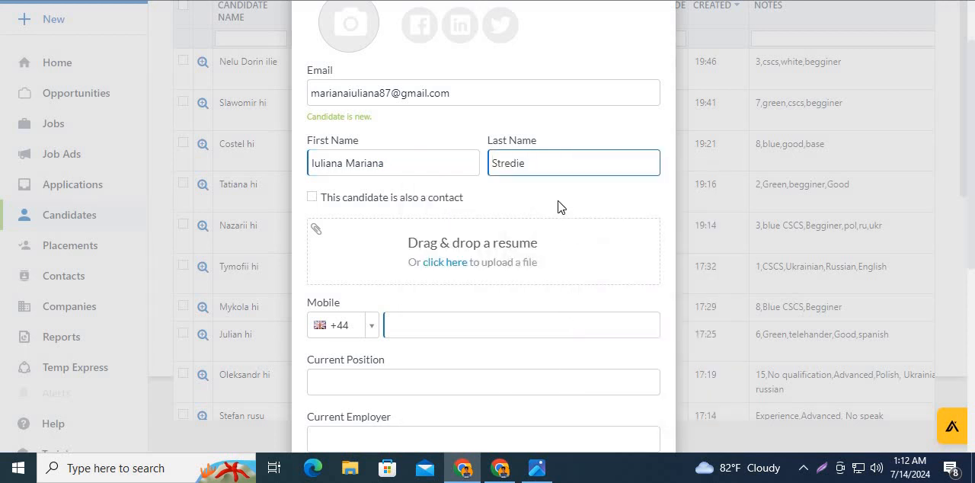
- Copy the phone number from row 16 of the workbook into the candidate's Mobile field
scroll(557, 206, down, 1)
click(462, 254)
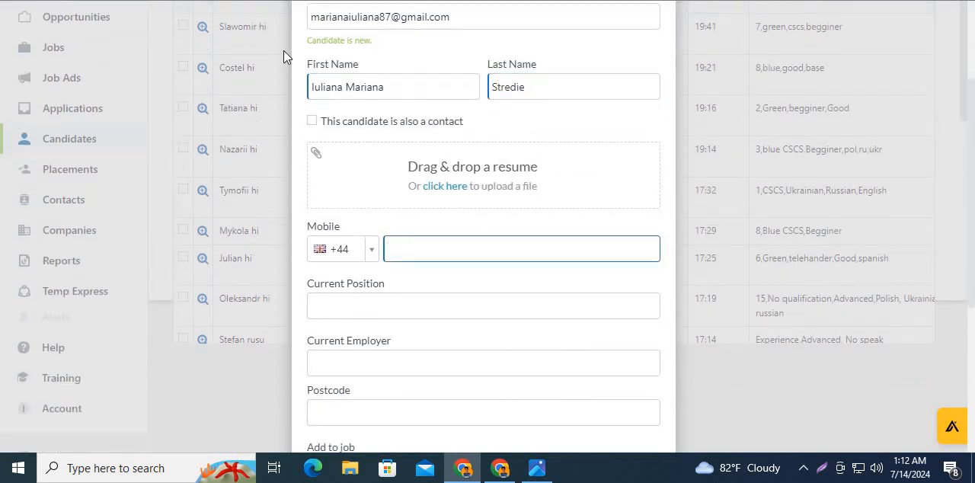
key(alt+Tab)
click(191, 320)
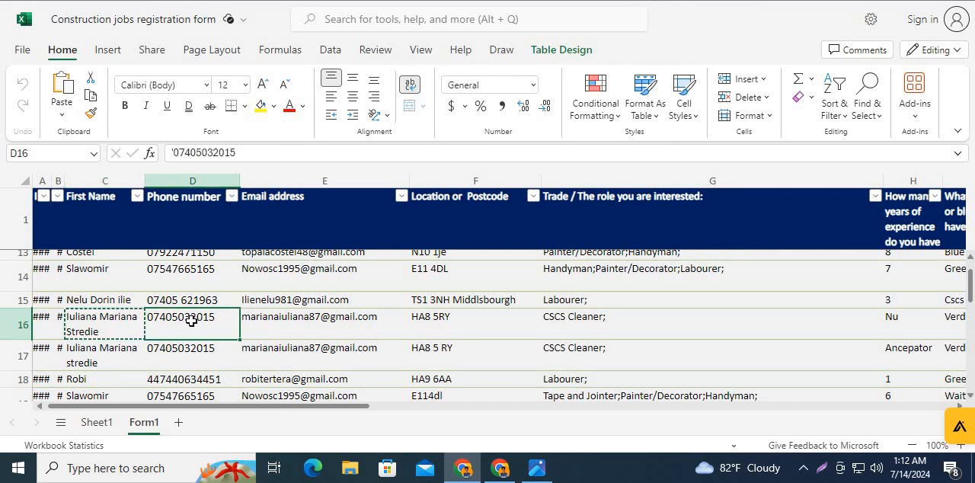
key(ctrl+c)
key(alt+Tab)
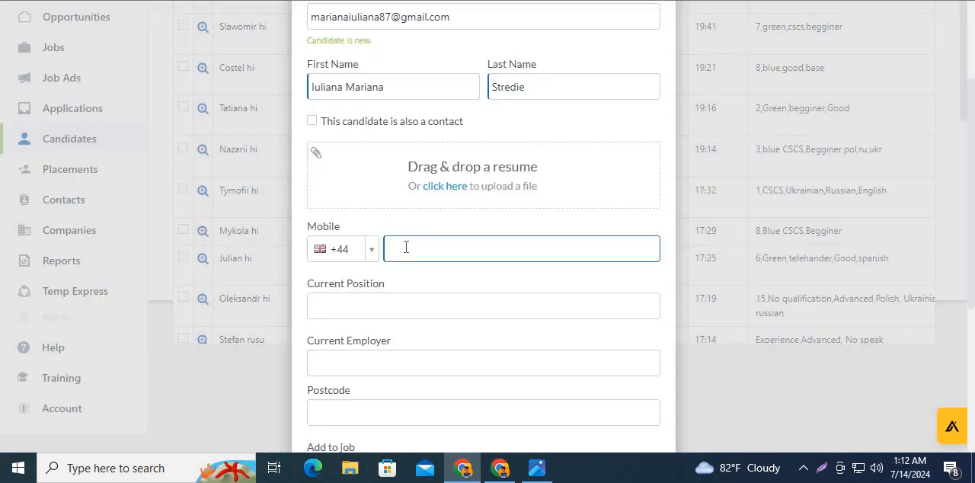
key(ctrl+v)
- Copy the trade CSCS Cleaner from row 16 of the registration workbook into the candidate's Current Position field
click(400, 319)
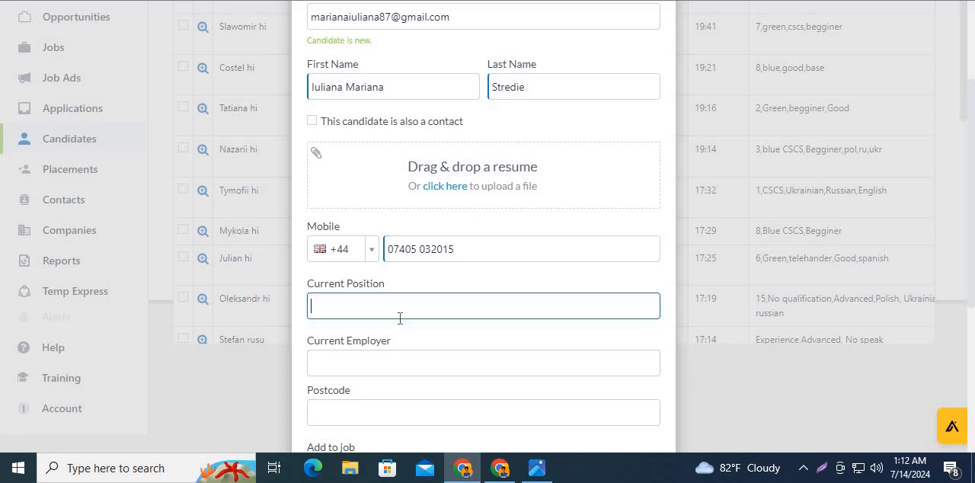
key(alt+Tab)
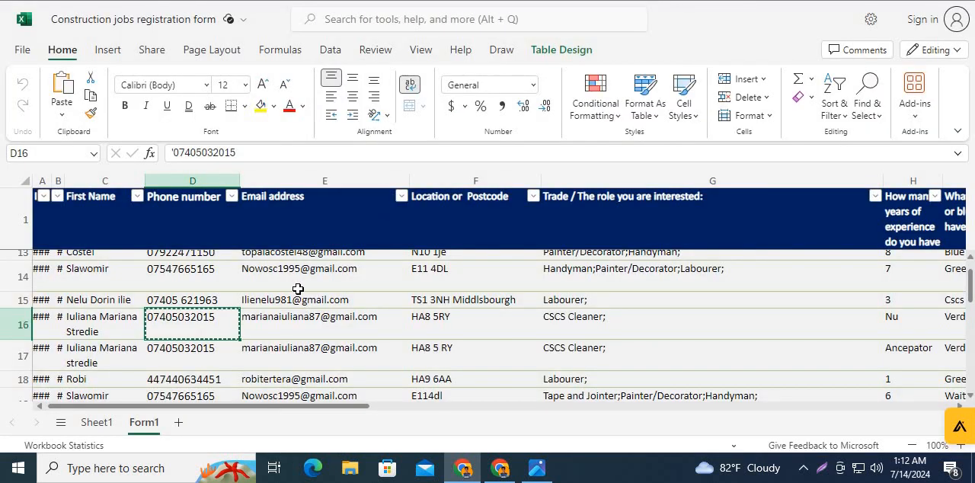
click(566, 324)
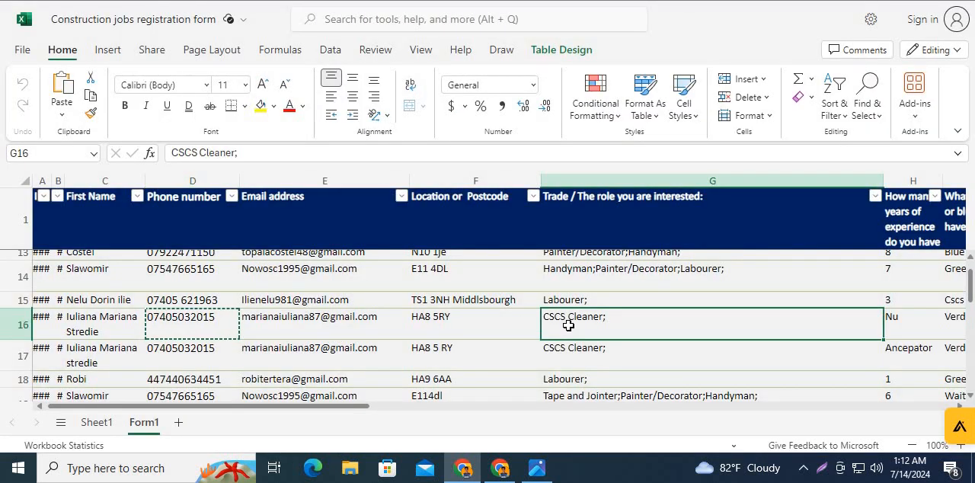
key(ctrl+c)
key(alt+Tab)
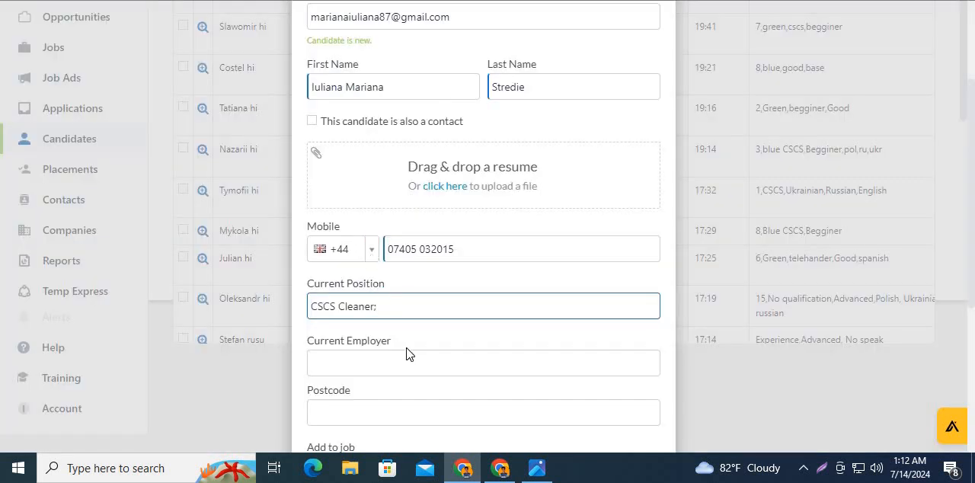
- Copy the postcode from row 16 of the registration workbook into the candidate's Postcode field
scroll(407, 355, down, 1)
click(358, 339)
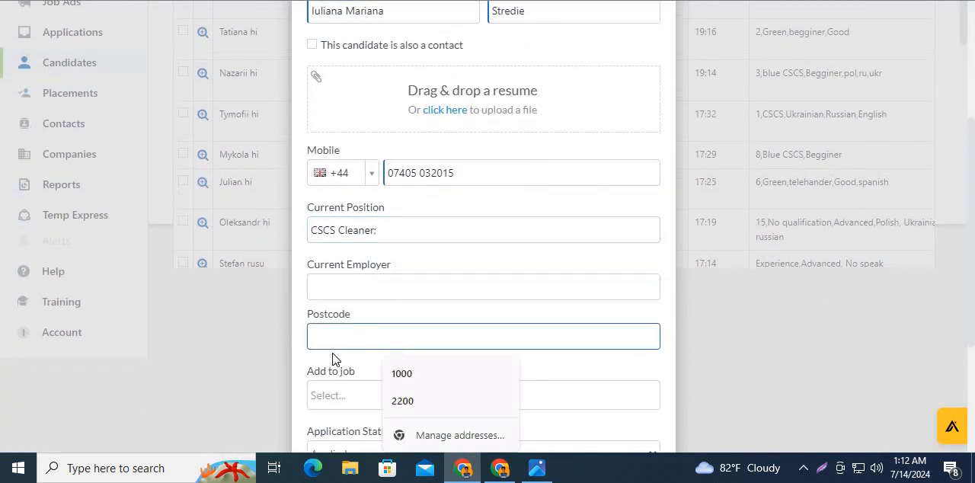
key(alt+Tab)
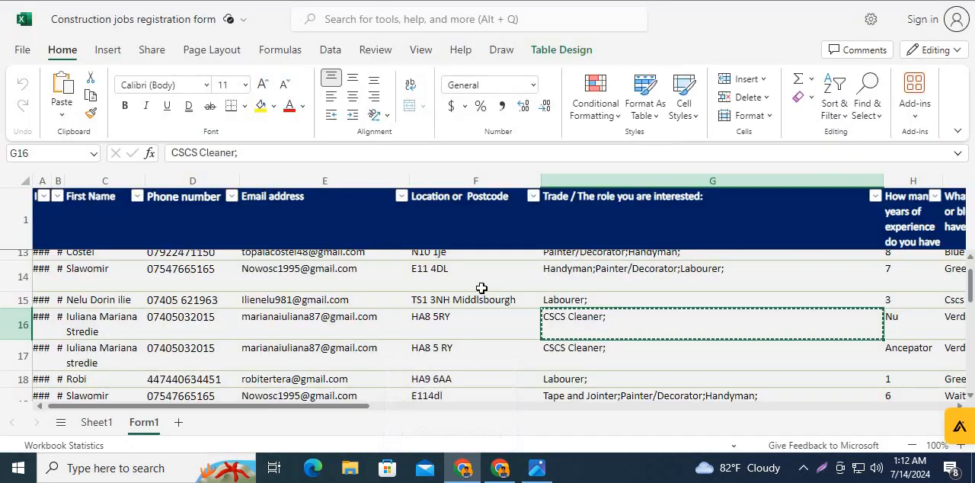
click(457, 326)
key(ctrl+c)
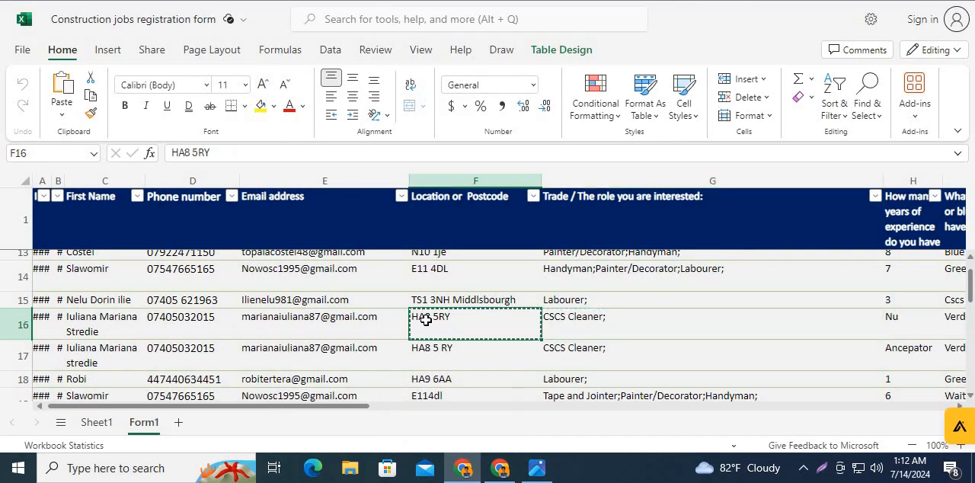
key(alt+Tab)
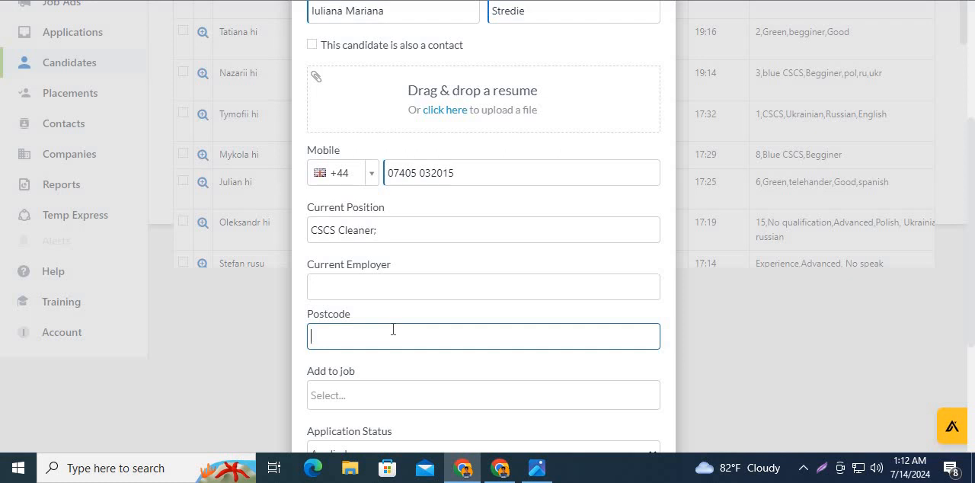
key(ctrl+v)
- Search Google for the candidate's postcode to find out which area to enter in the form
scroll(393, 325, down, 2)
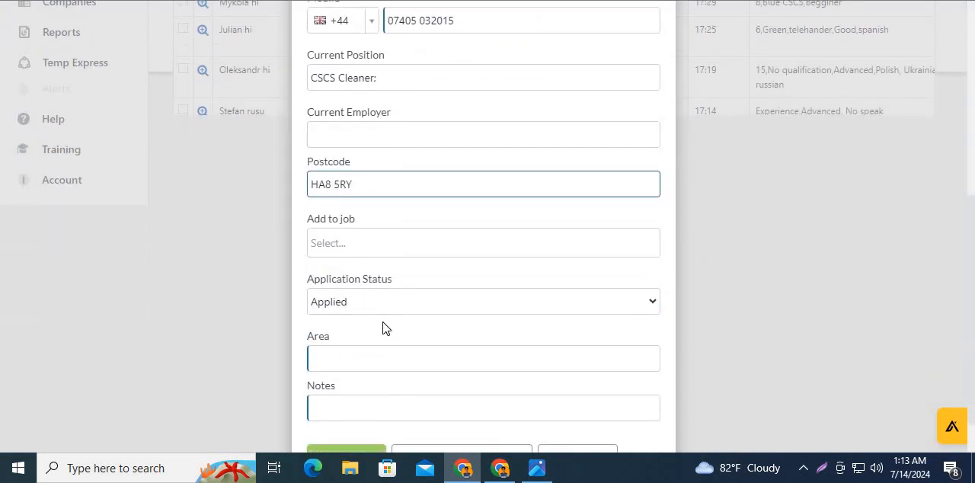
click(382, 360)
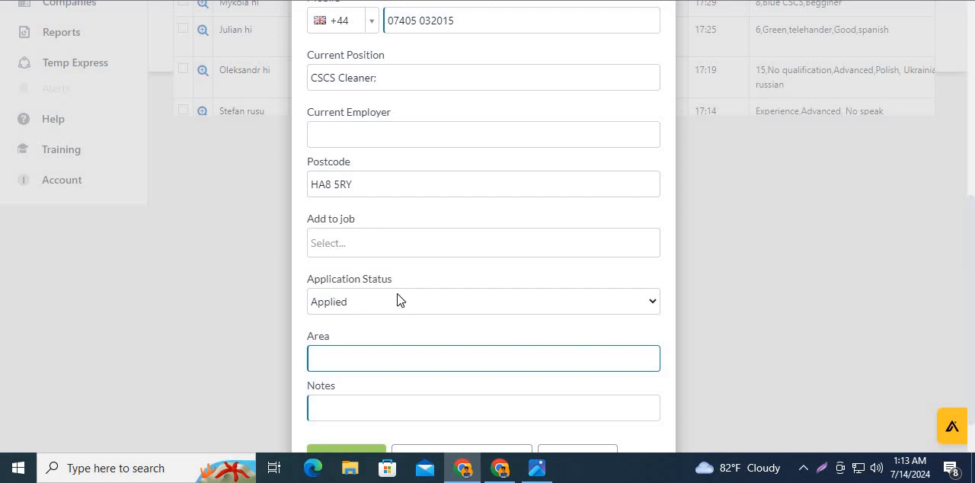
scroll(397, 299, down, 1)
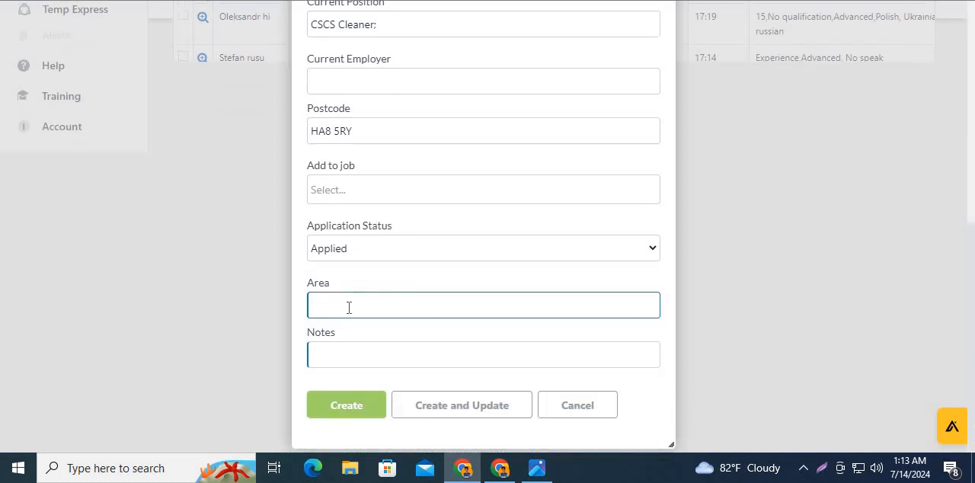
key(ctrl+Tab)
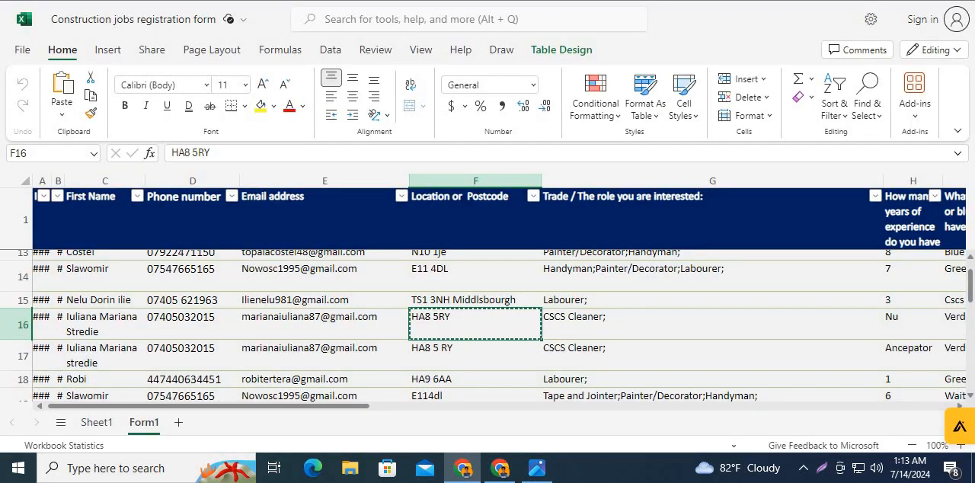
key(ctrl+t)
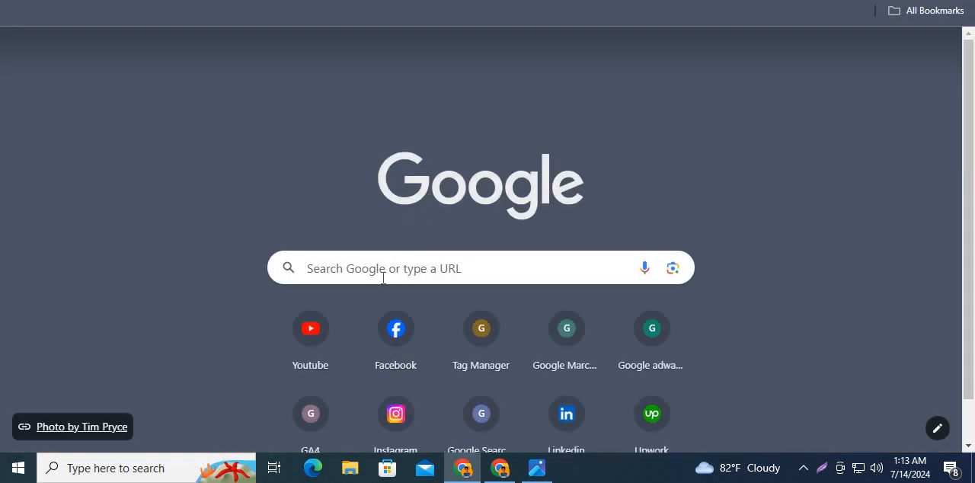
right_click(381, 264)
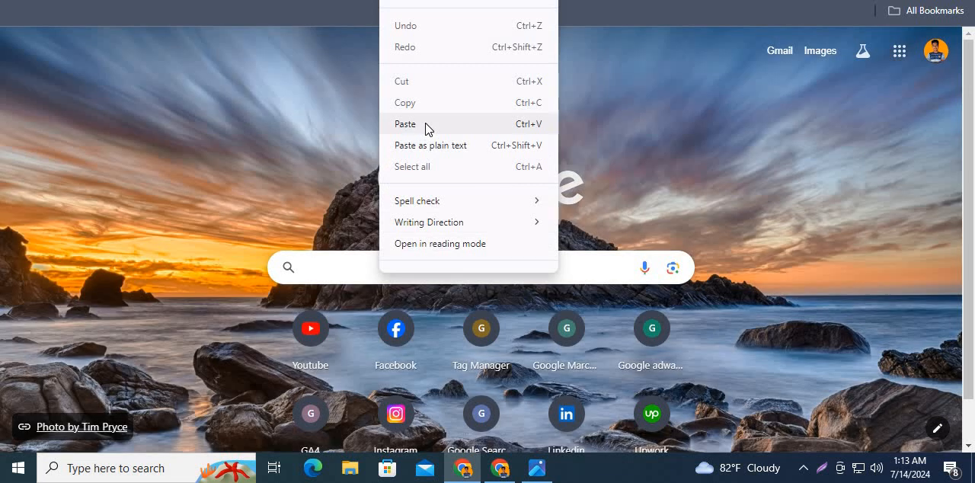
click(427, 128)
key(Return)
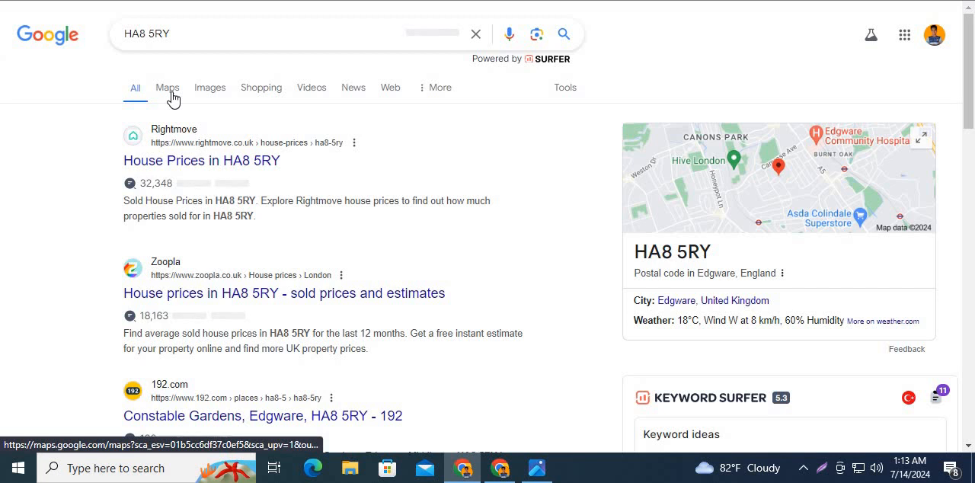
- Open the postcode in Google Maps and examine where it lies relative to London
click(169, 92)
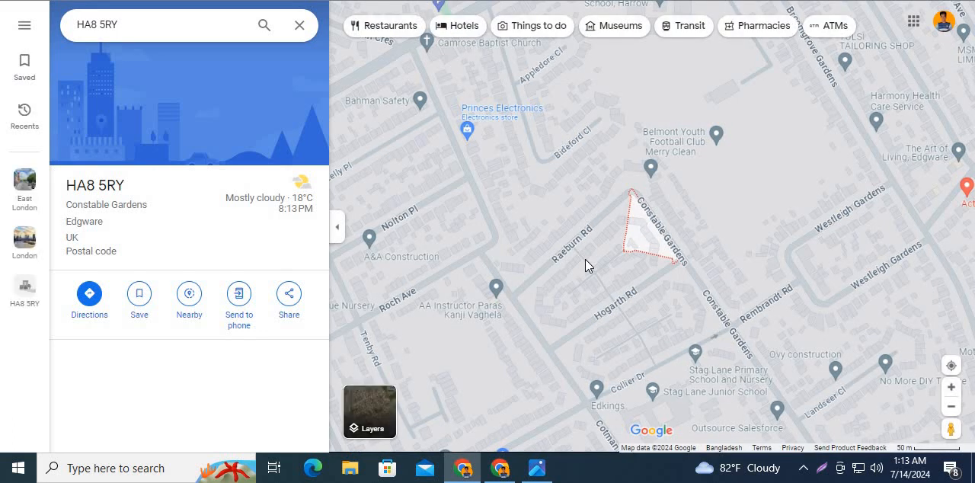
scroll(585, 262, down, 2)
scroll(586, 259, down, 3)
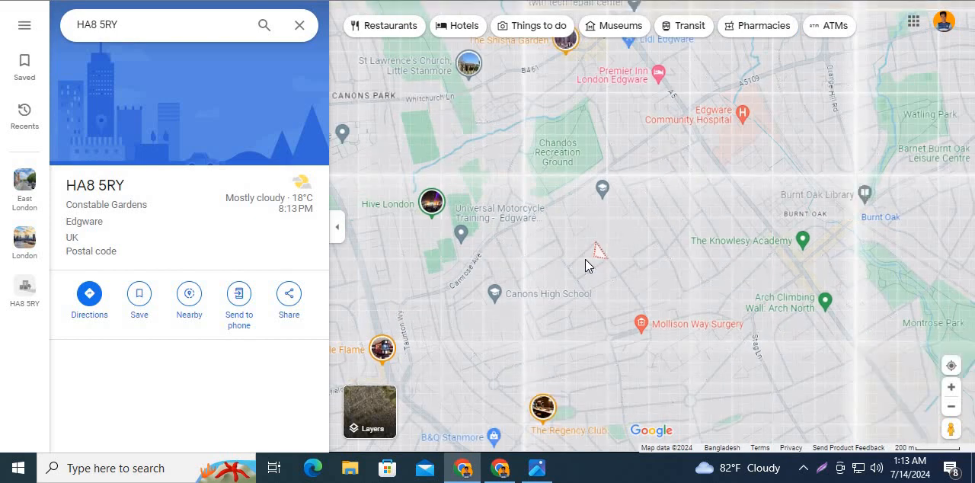
scroll(585, 259, down, 3)
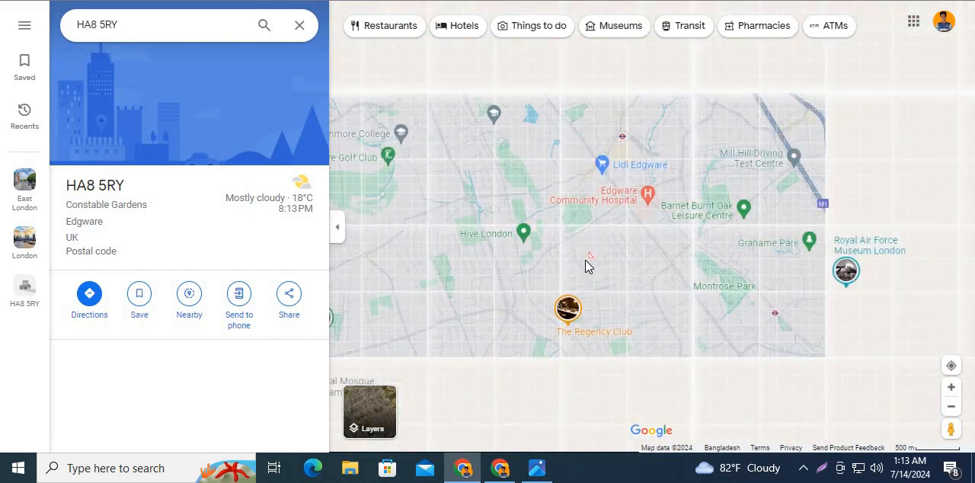
scroll(585, 260, down, 5)
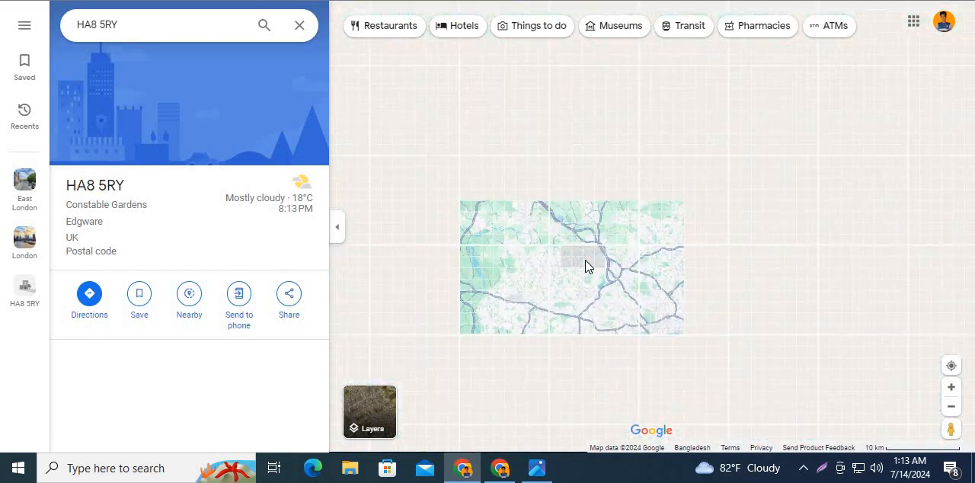
scroll(592, 296, down, 2)
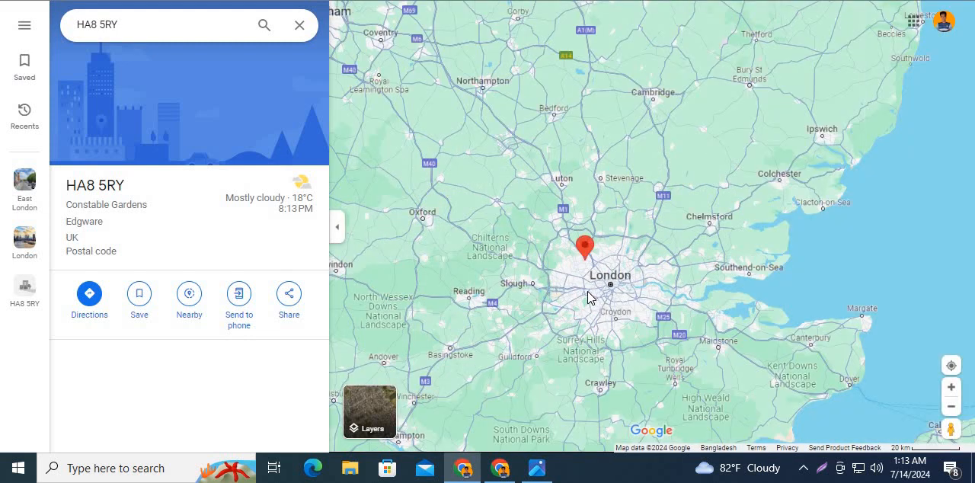
scroll(580, 295, down, 1)
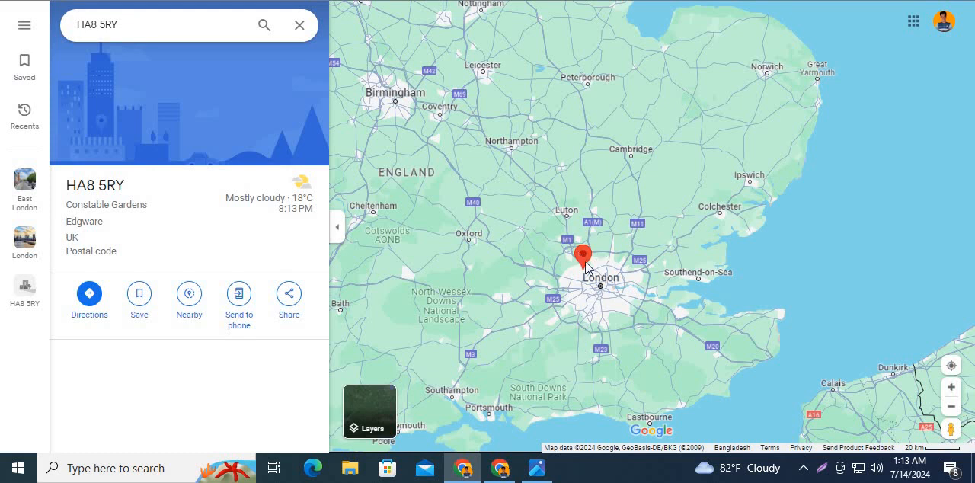
- Ask ChatGPT whether the candidate's postcode is in East London, reusing the wording "is in East London" from an earlier reply
key(alt+Tab)
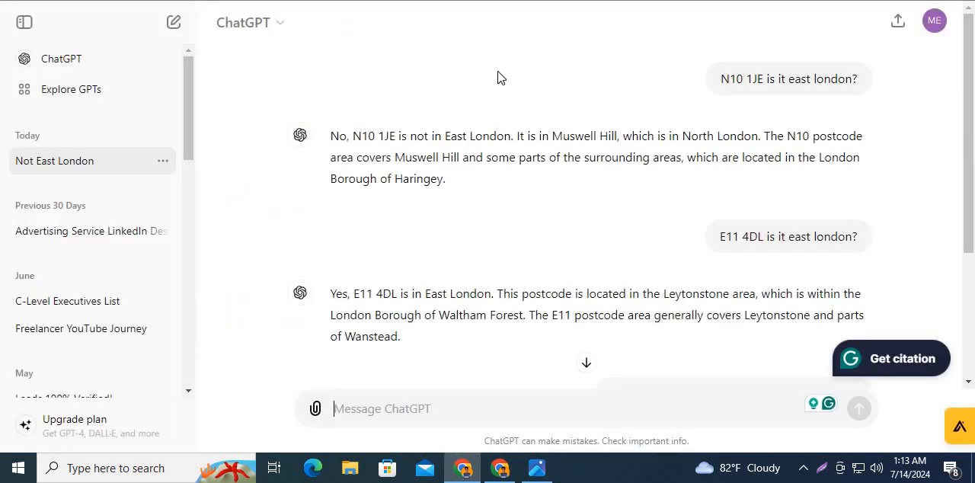
right_click(391, 409)
click(417, 241)
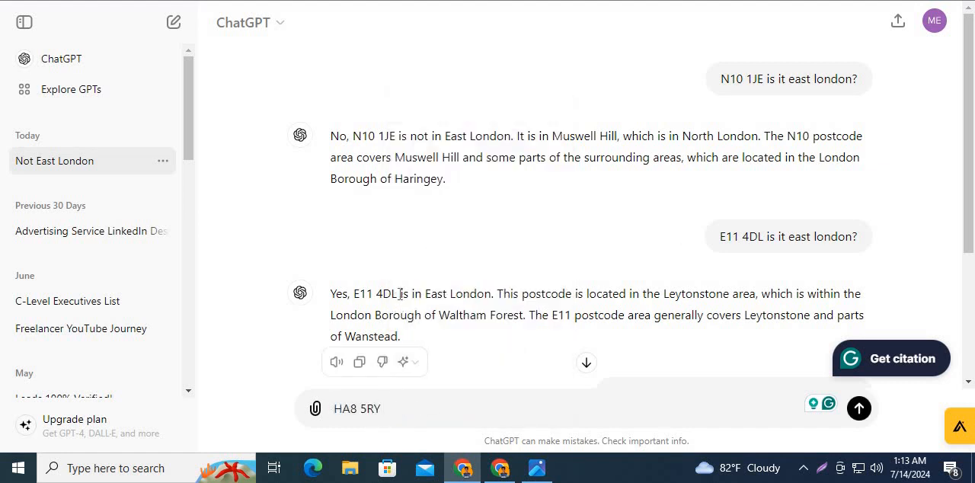
drag(403, 292, 492, 294)
right_click(480, 297)
click(502, 100)
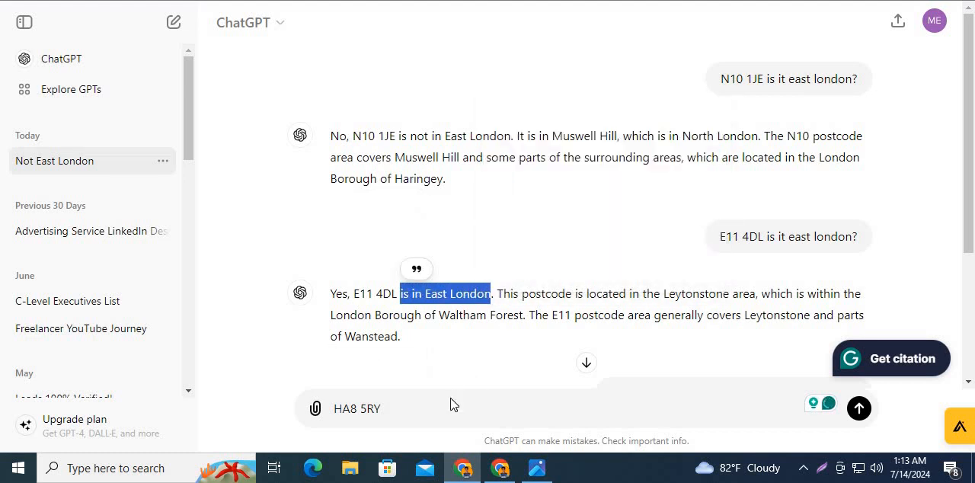
right_click(452, 404)
click(494, 232)
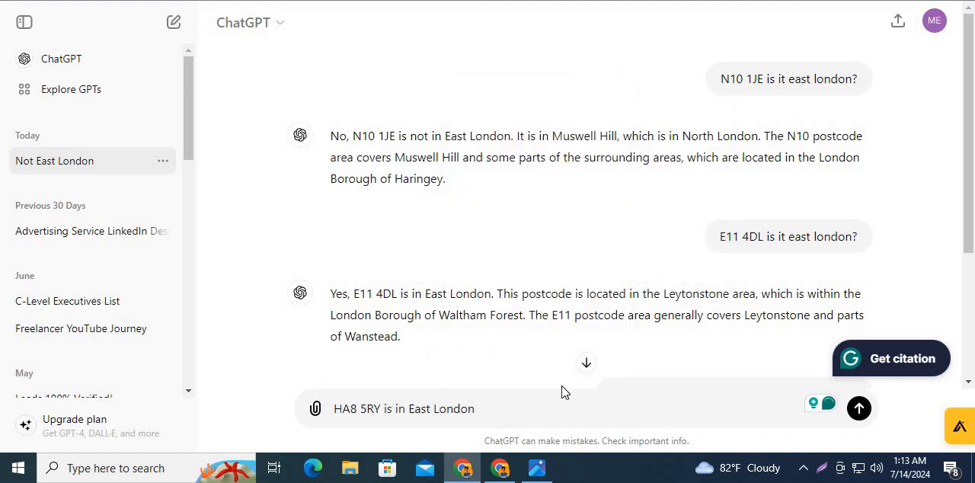
key(Return)
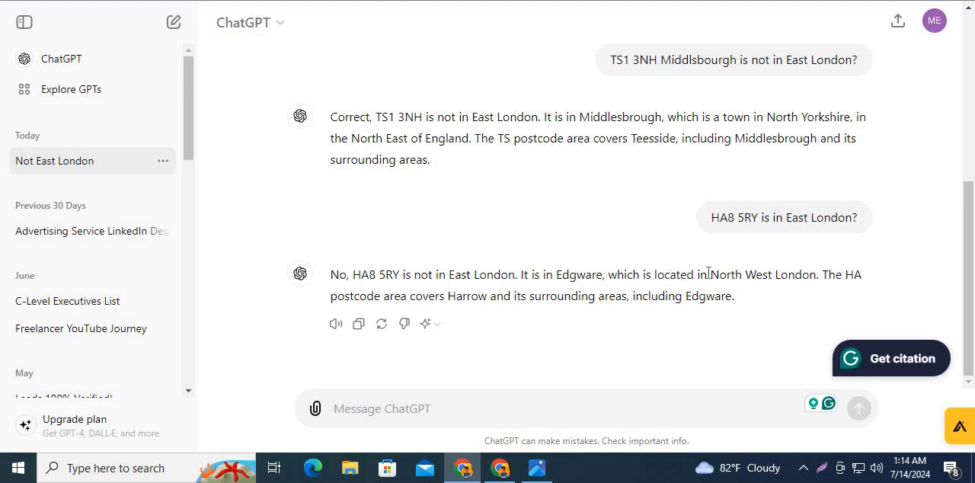
- Copy "North West London" from the ChatGPT reply into the candidate form's Area field
drag(712, 274, 816, 275)
right_click(765, 278)
click(629, 88)
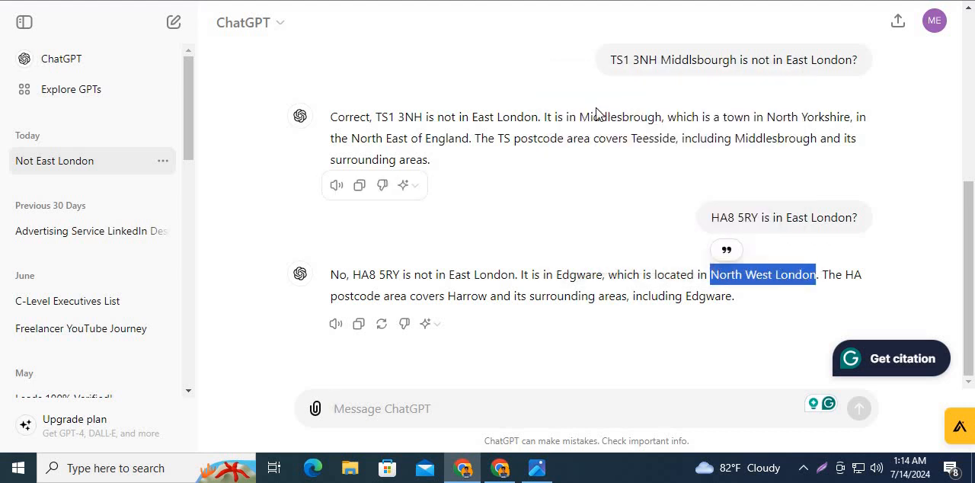
key(ctrl+Tab)
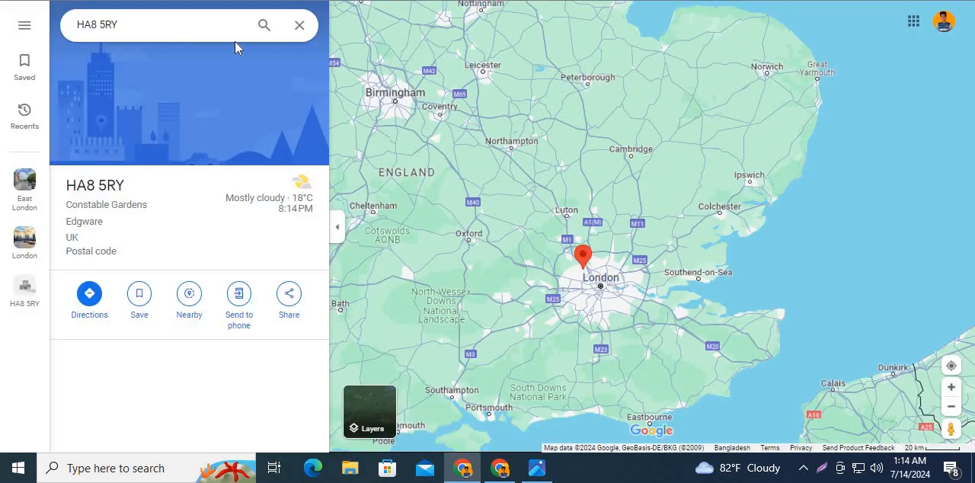
key(ctrl+Tab)
click(345, 303)
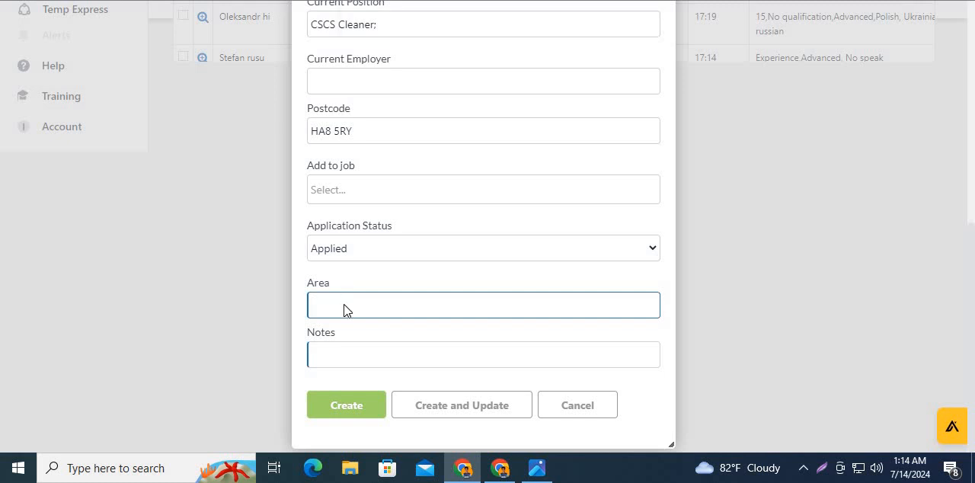
text(North West London)
- Enter the years-of-experience answer "Nu" from row 16 of the registration workbook in the candidate's Notes field
click(371, 352)
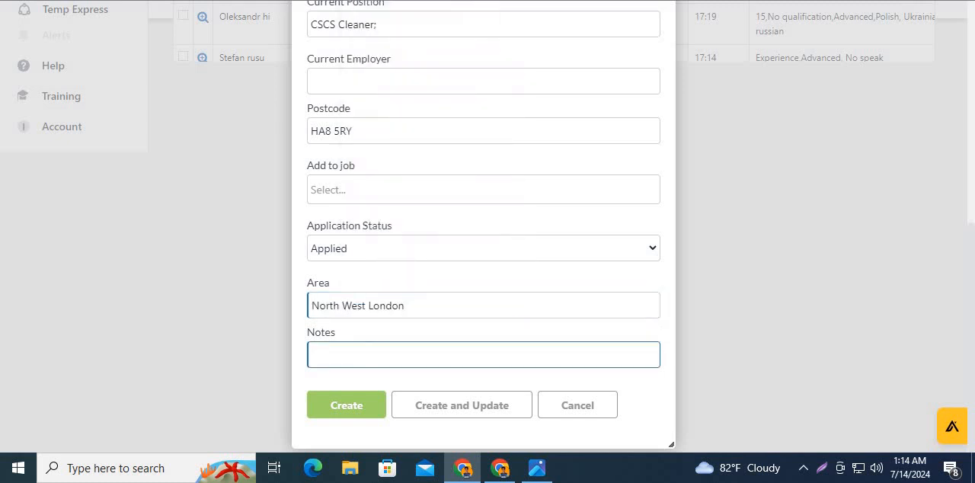
click(337, 2)
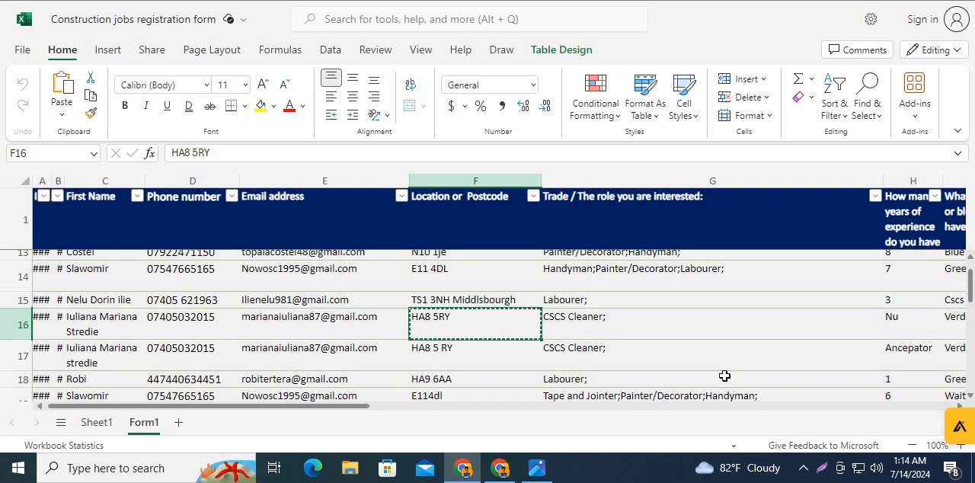
drag(353, 403, 461, 423)
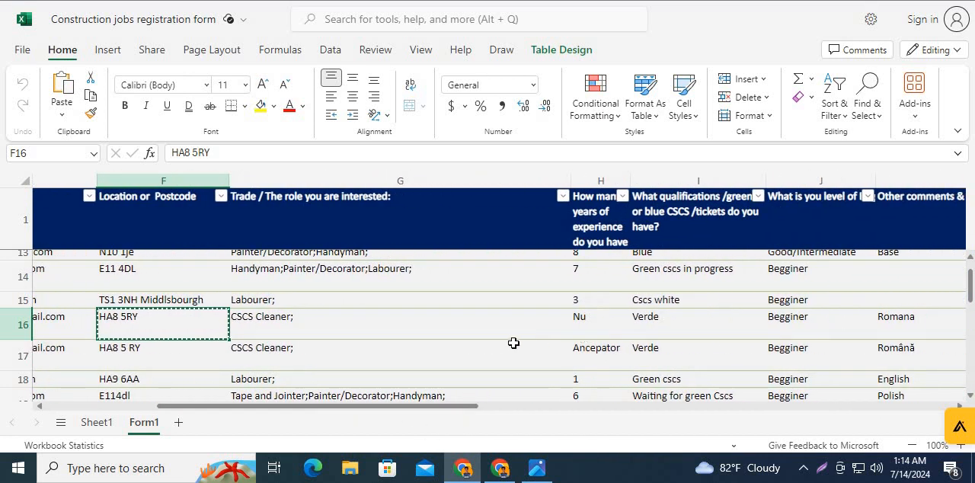
click(259, 2)
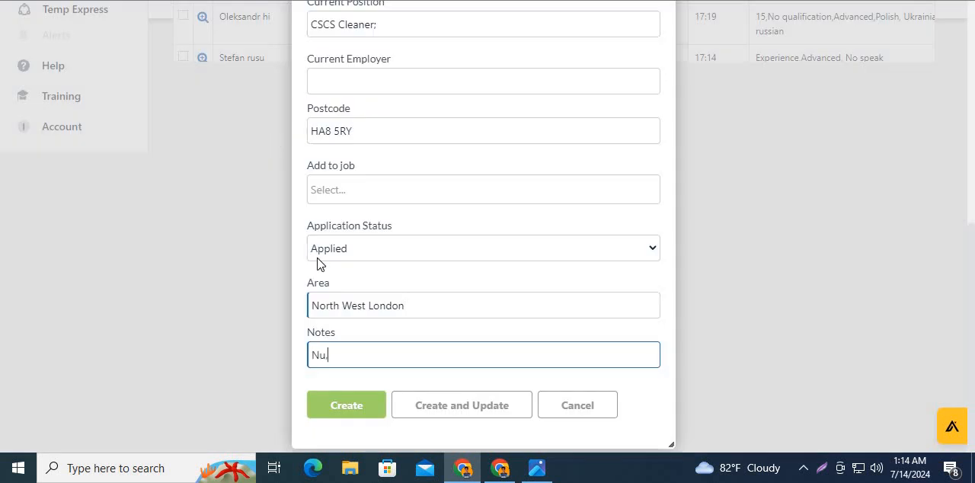
- Add the qualification answer "Verde" from row 16 of the registration workbook to the candidate's Notes field
click(366, 2)
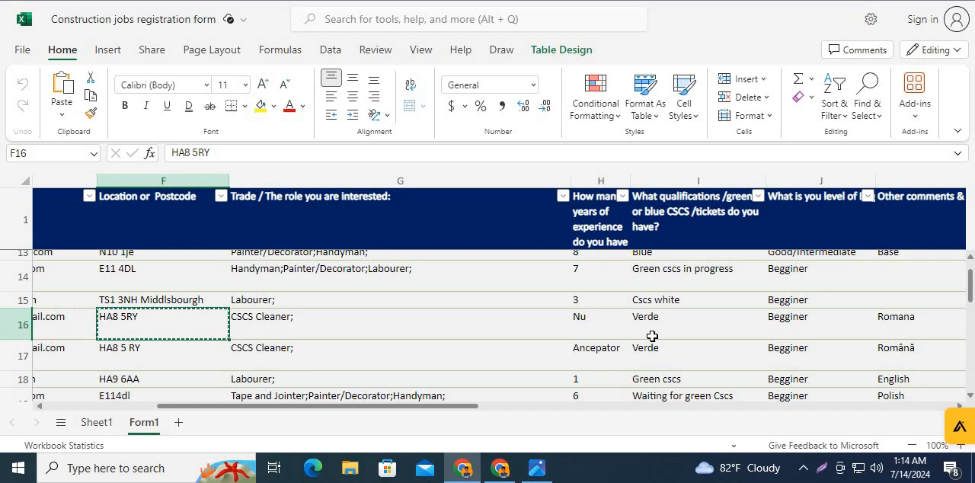
click(646, 332)
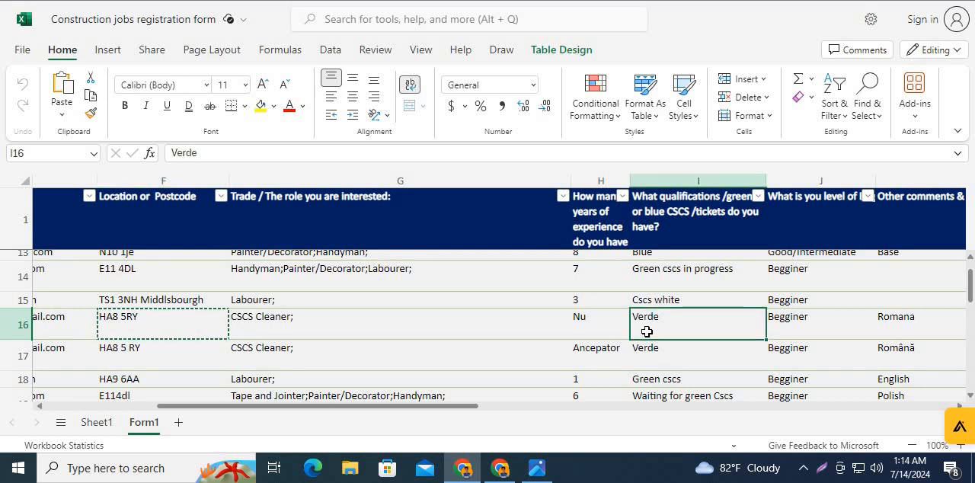
key(ctrl+c)
click(259, 2)
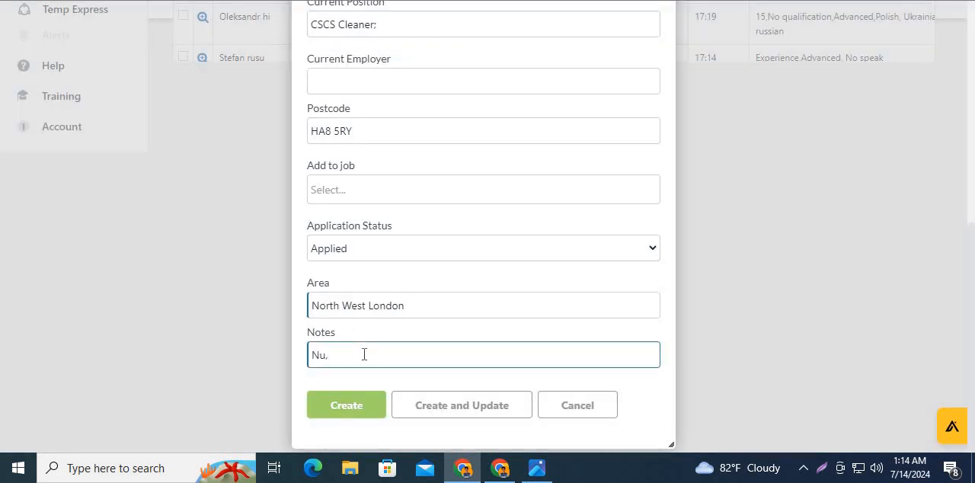
key(ctrl+v)
- Add row 16's language level "Begginer" to the candidate's Notes field, separated from the previous answer by a comma
key(alt+Tab)
click(787, 335)
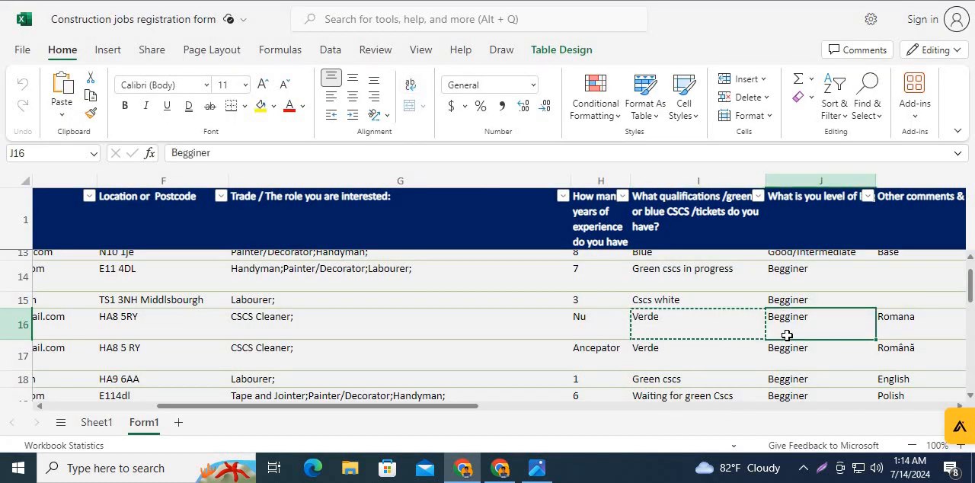
key(ctrl+c)
key(alt+Tab)
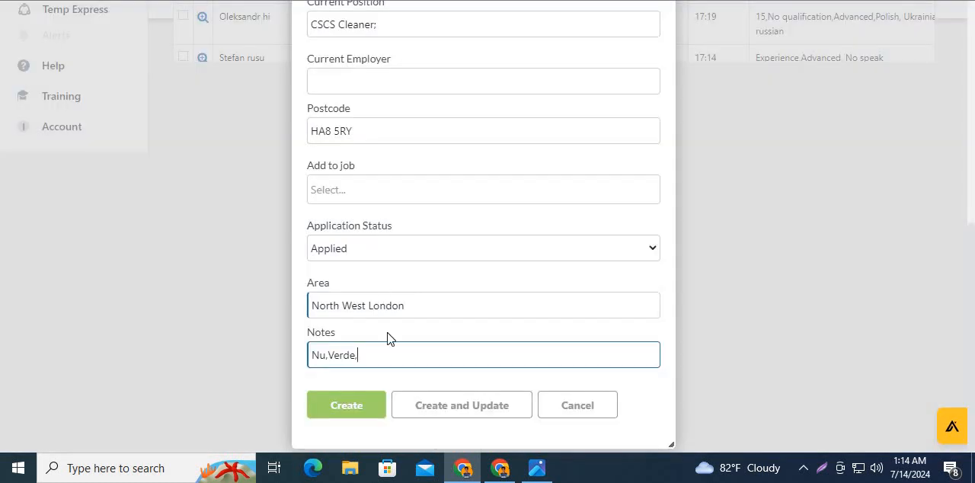
key(ctrl+v)
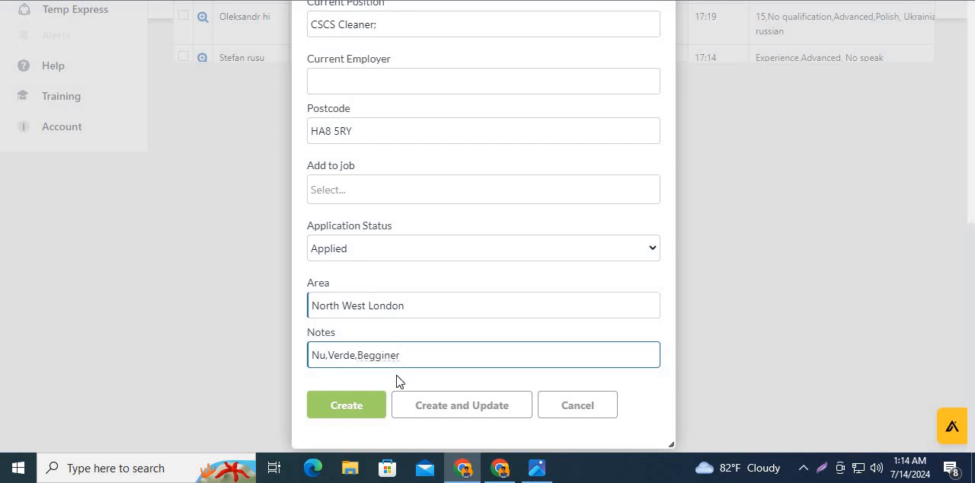
- Complete the Notes with "Ro" for row 16's comment about Romanian and create the candidate record
key(alt+Tab)
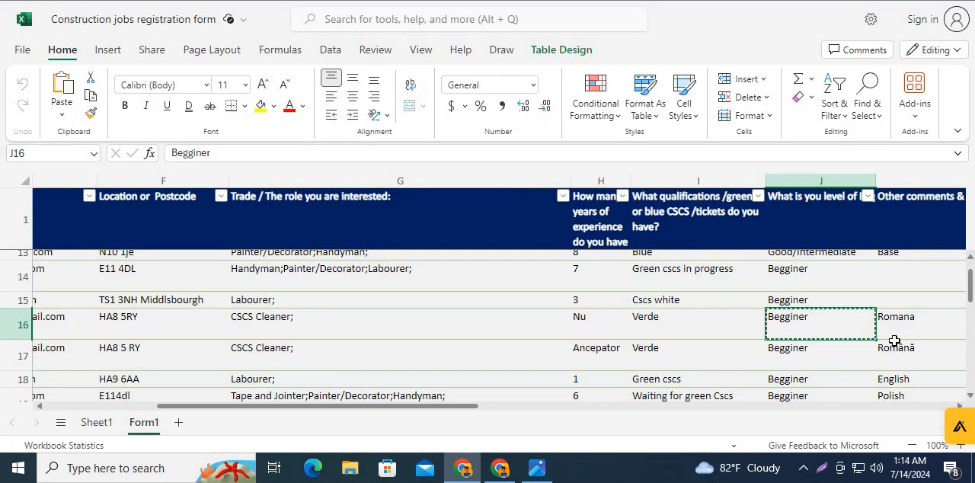
click(893, 333)
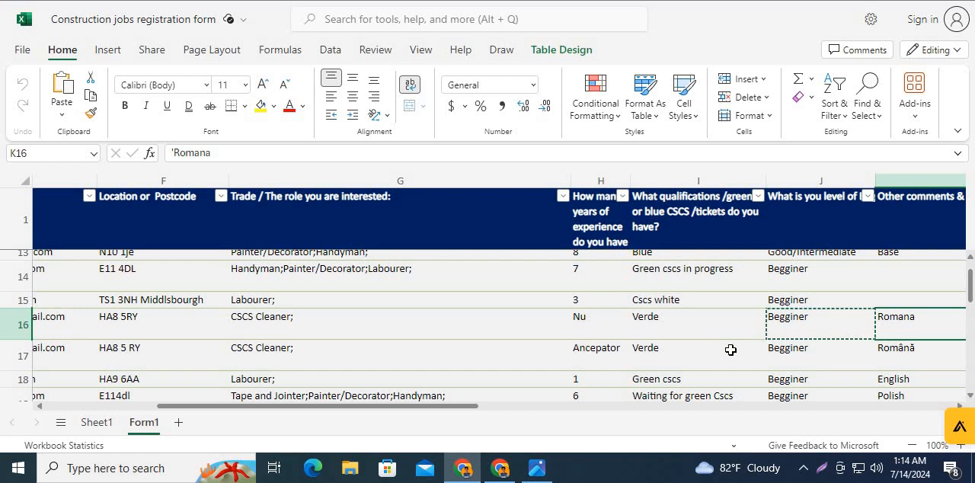
key(alt+Tab)
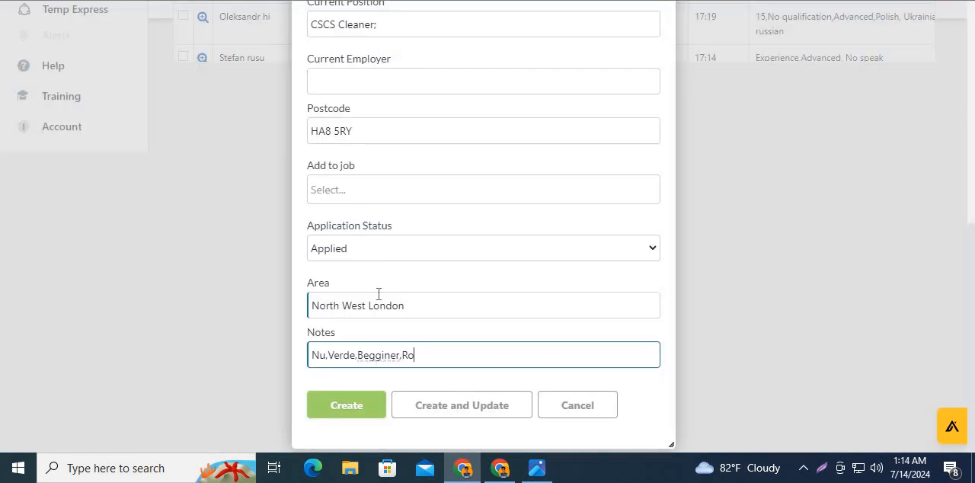
scroll(426, 285, up, 3)
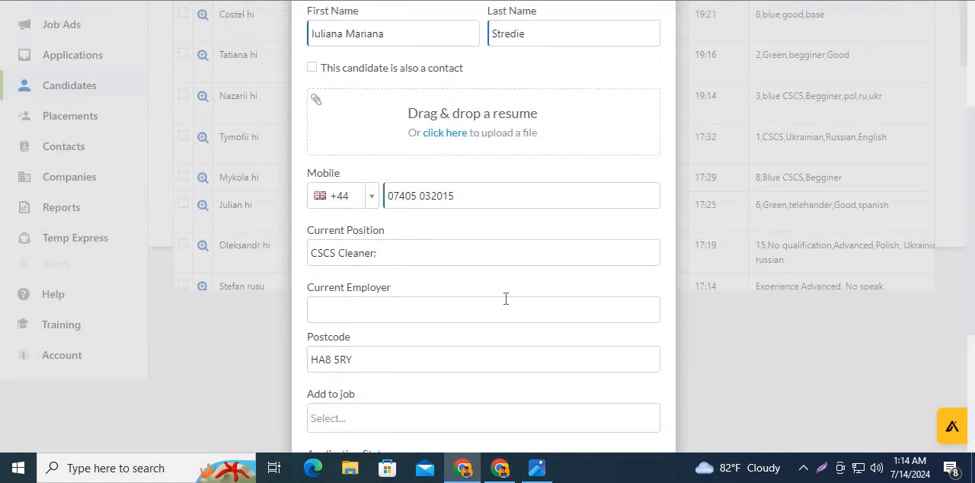
scroll(507, 297, down, 3)
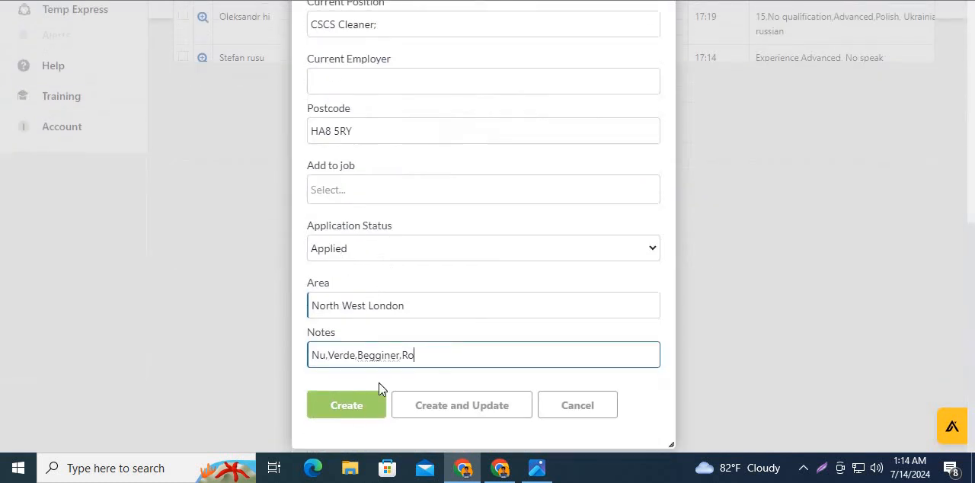
click(343, 406)
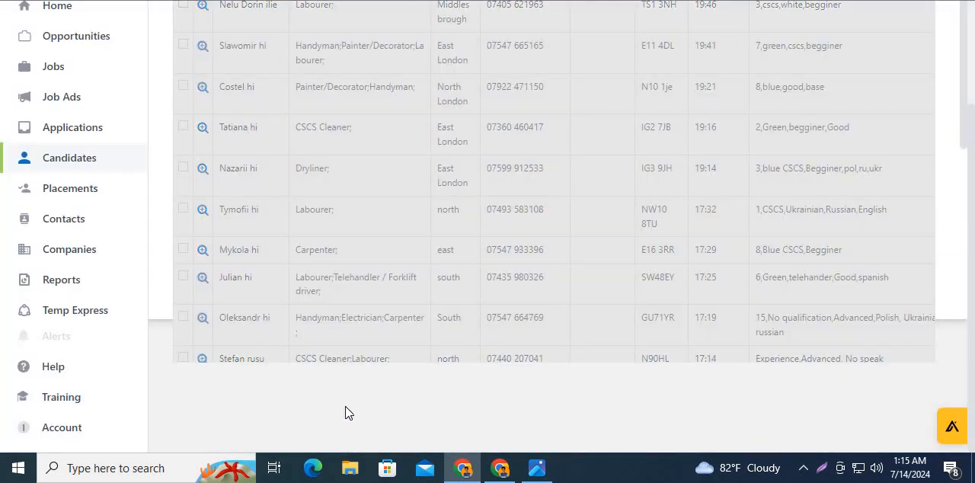
- Open a blank Quick Create Candidate Record form for the next candidate
scroll(347, 402, up, 2)
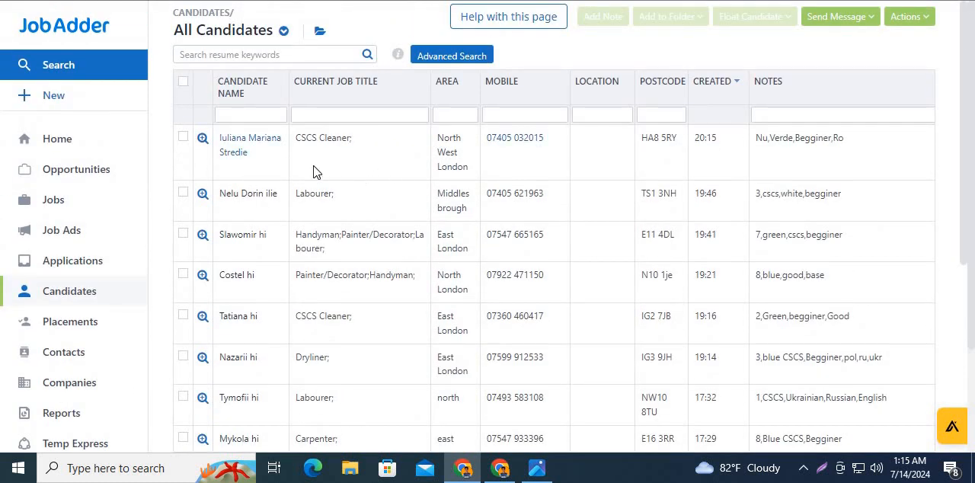
click(65, 104)
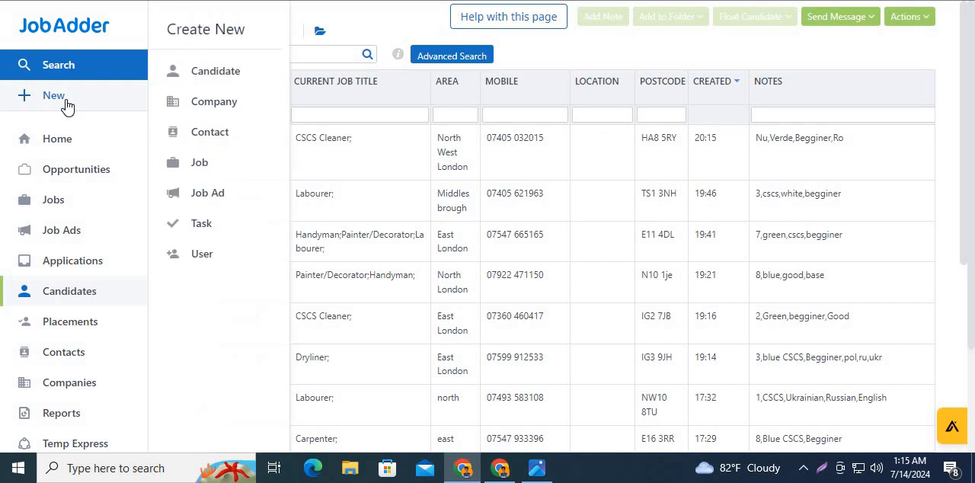
click(248, 75)
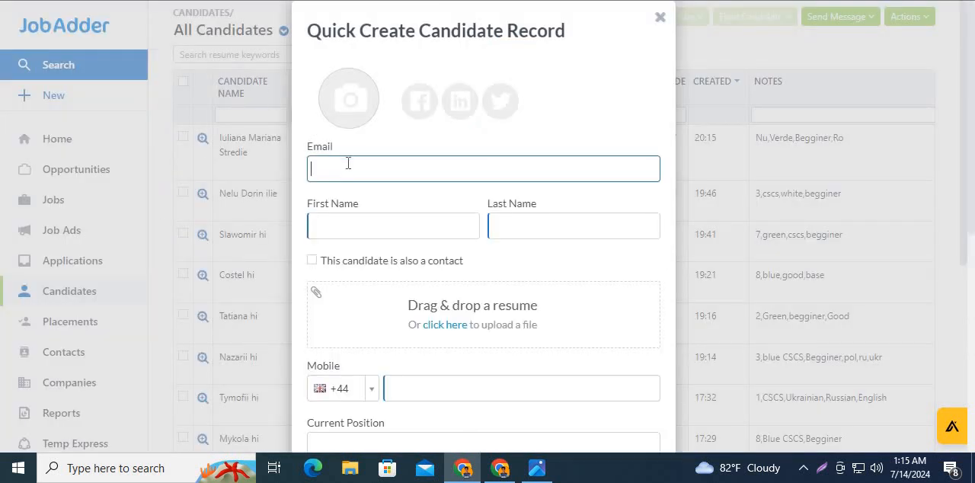
- Try the email address from row 17 of the registration workbook in the new candidate's Email field and clear it again
key(alt+Tab)
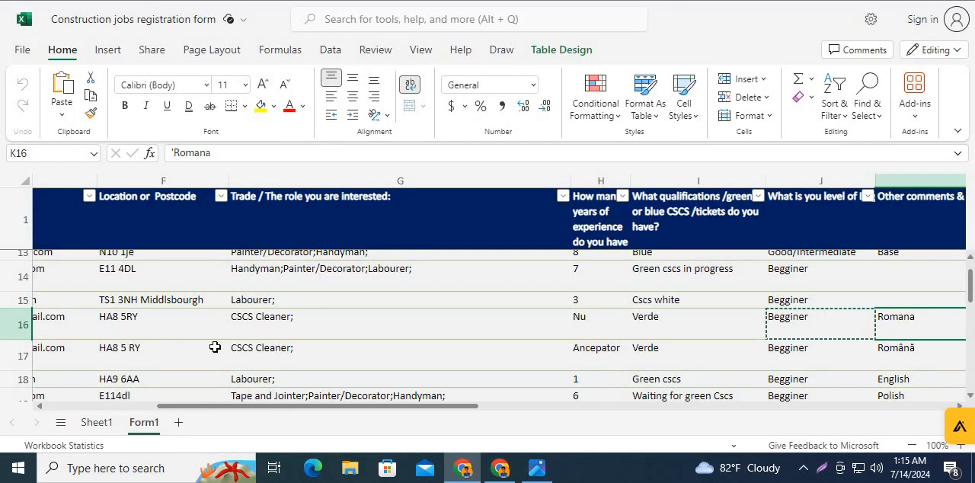
drag(249, 410, 131, 412)
scroll(278, 322, down, 3)
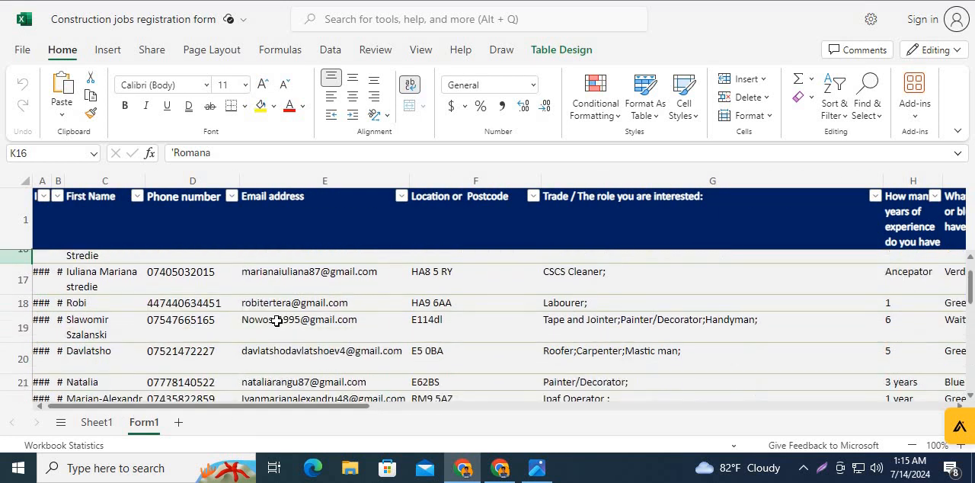
scroll(277, 322, up, 3)
click(290, 358)
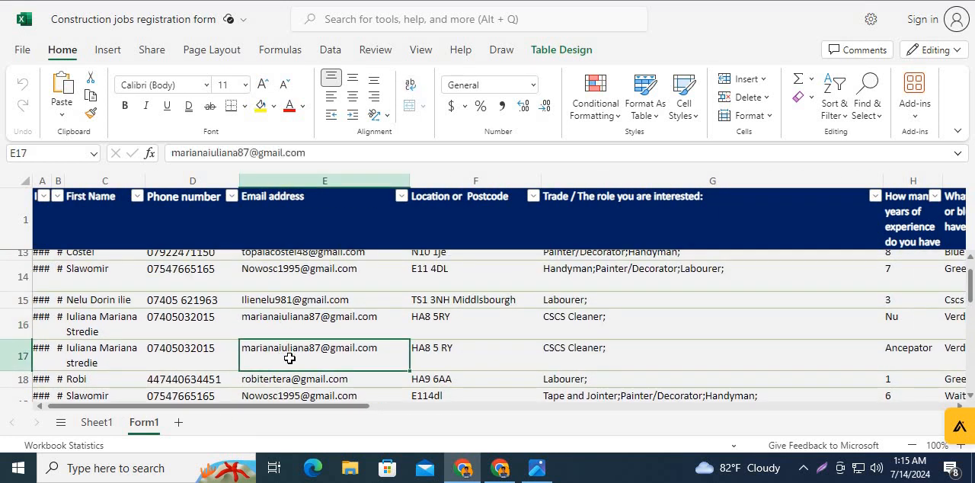
key(ctrl+c)
key(alt+Tab)
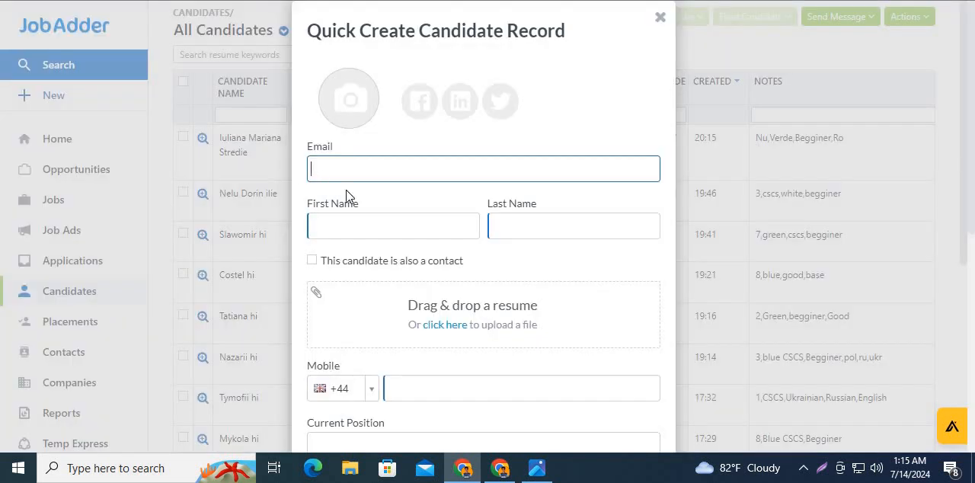
key(ctrl+v)
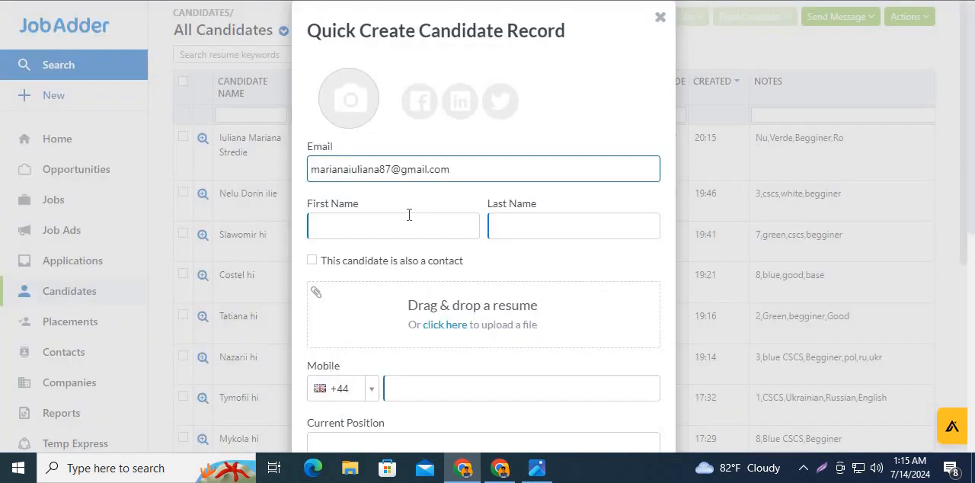
click(406, 226)
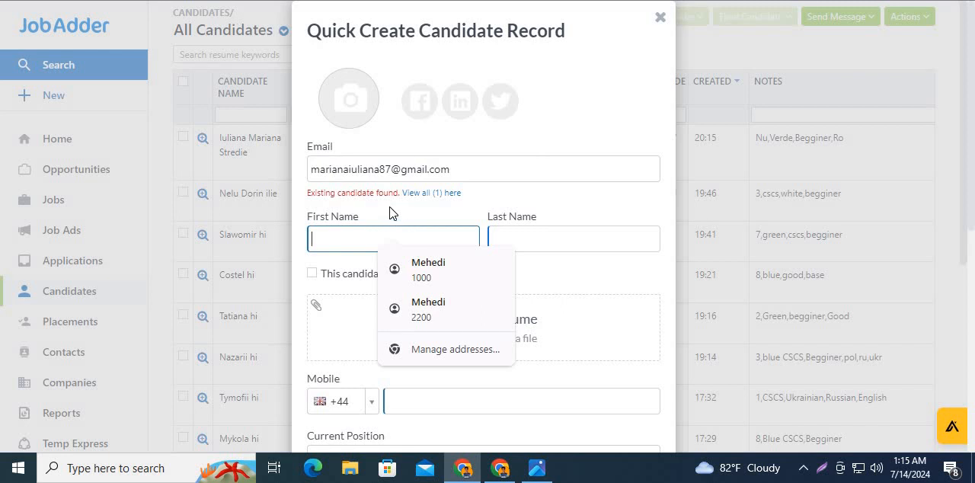
drag(459, 171, 310, 178)
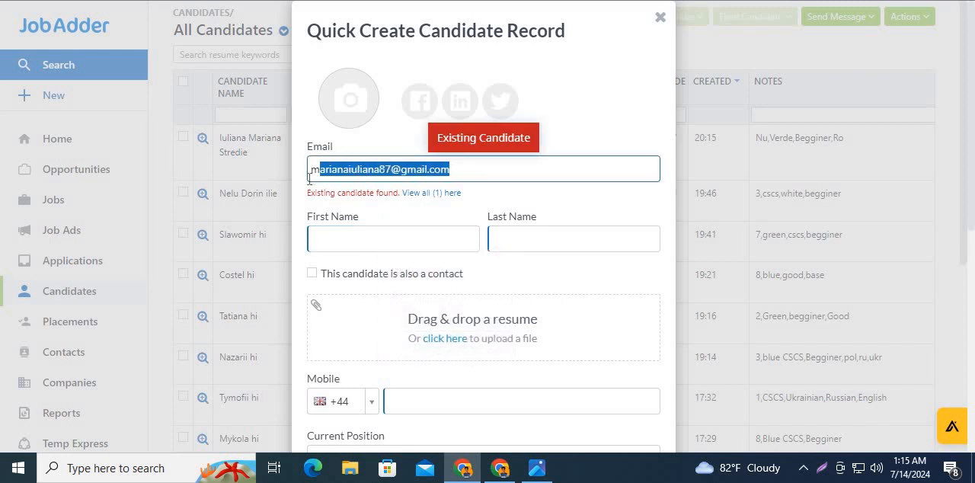
key(BackSpace)
- Copy the email address from row 18 of the registration workbook into the candidate form's Email field
key(alt+Tab)
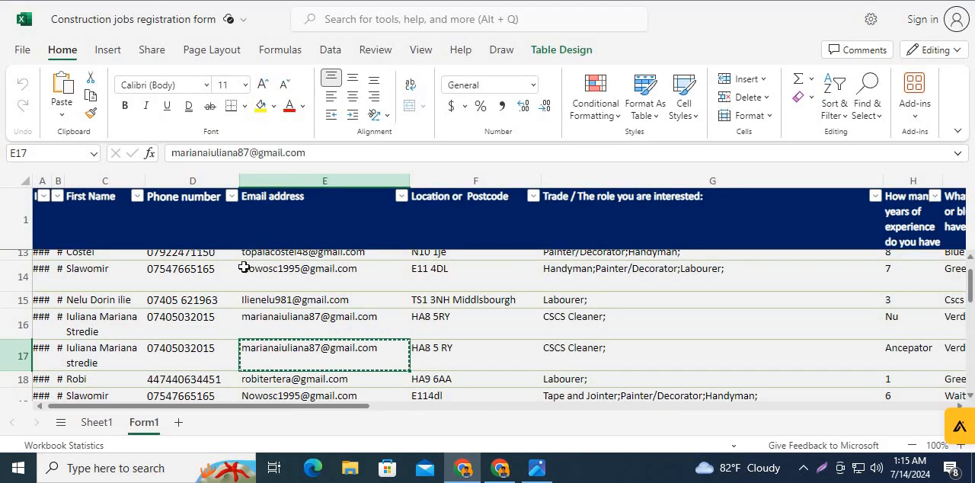
scroll(233, 299, down, 2)
click(280, 304)
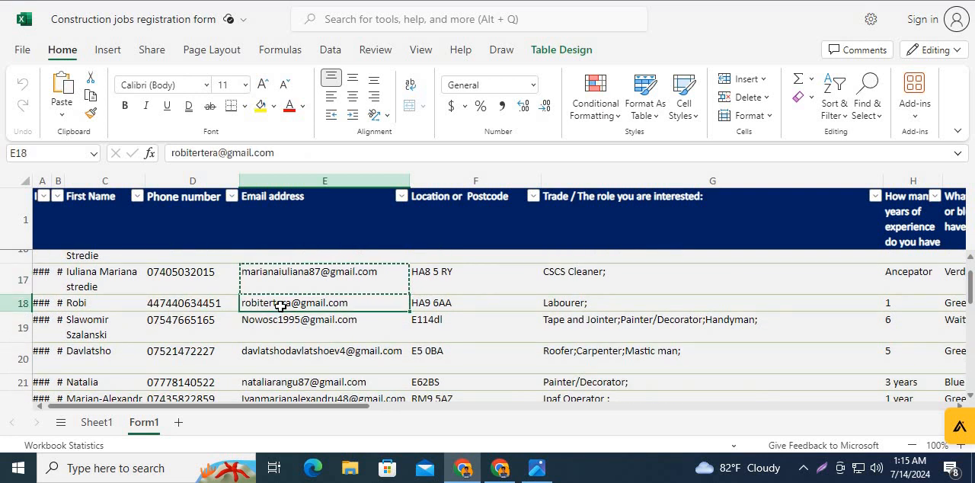
key(ctrl+c)
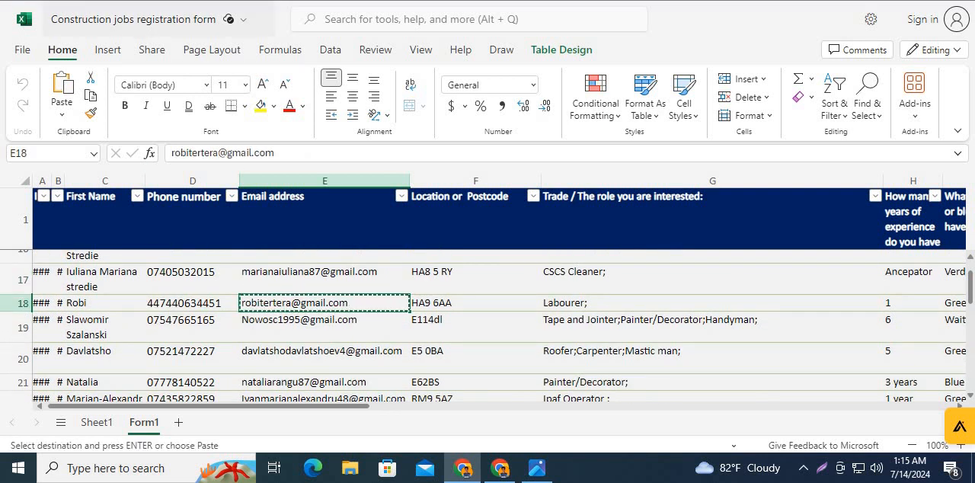
key(alt+Tab)
key(ctrl+v)
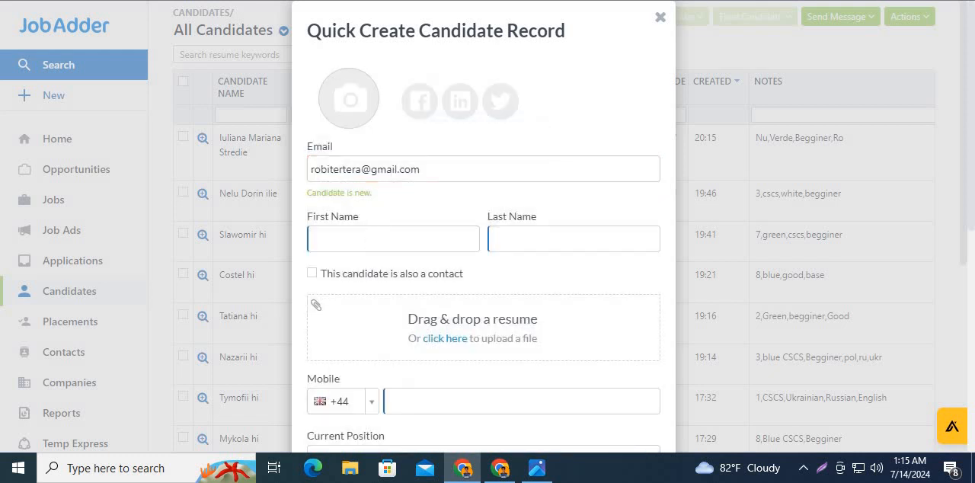
- Copy the first name from row 18 into the candidate form and enter the placeholder "hi" as the last name
key(alt+Tab)
click(93, 306)
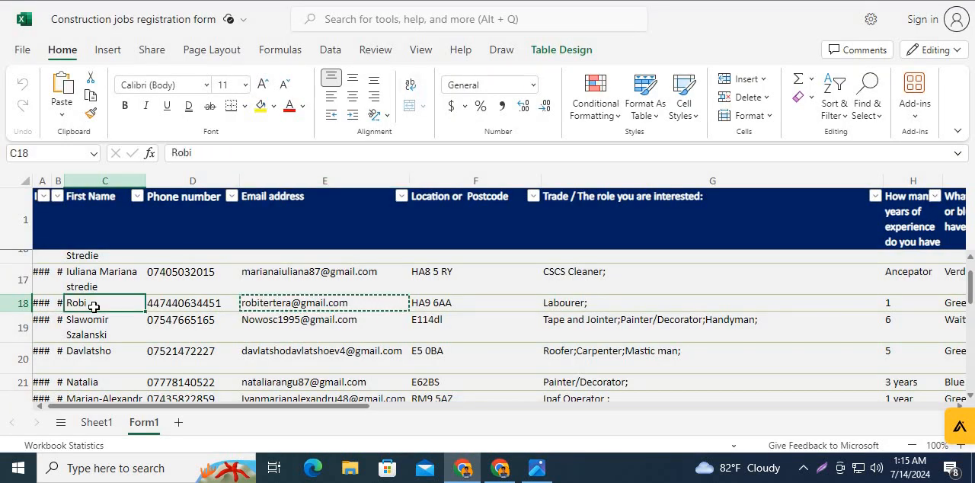
key(ctrl+c)
key(alt+Tab)
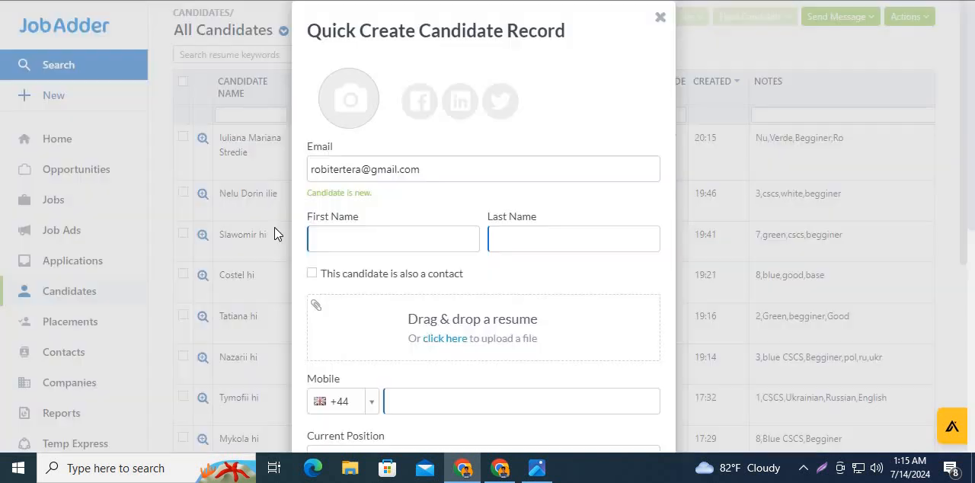
click(333, 242)
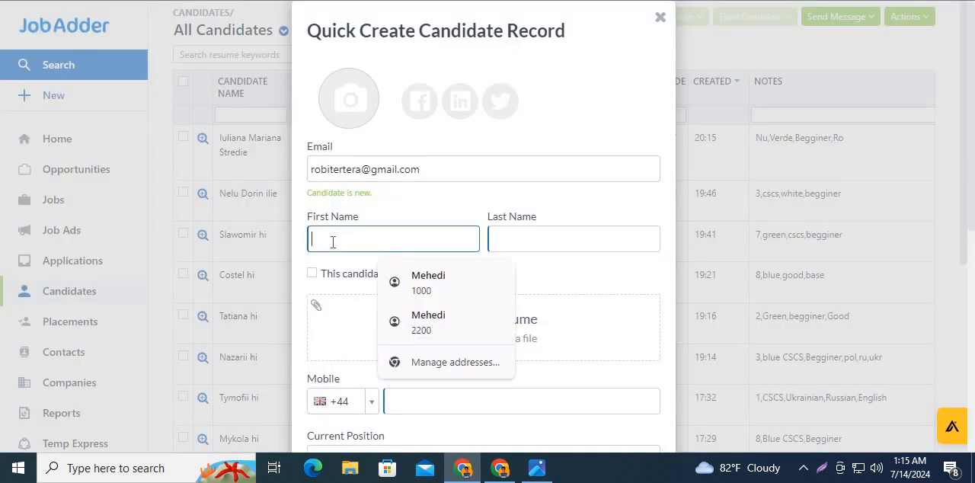
key(ctrl+v)
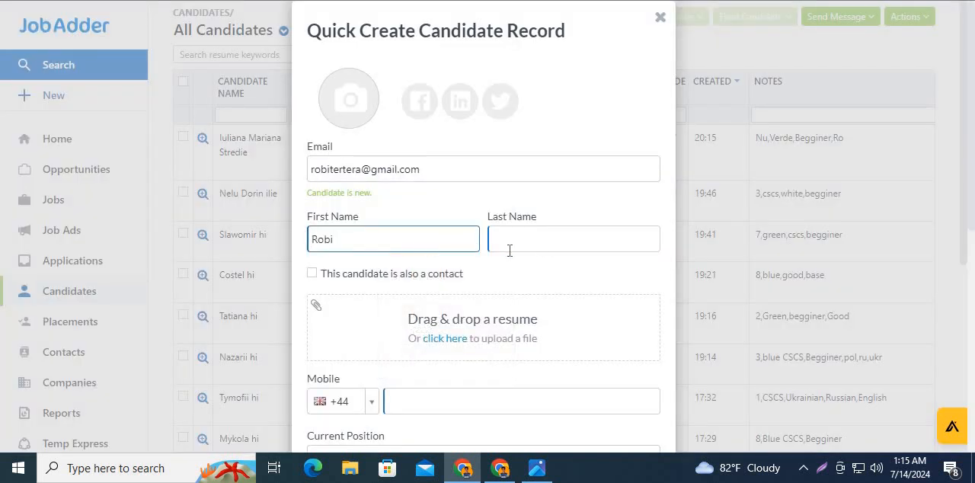
click(510, 247)
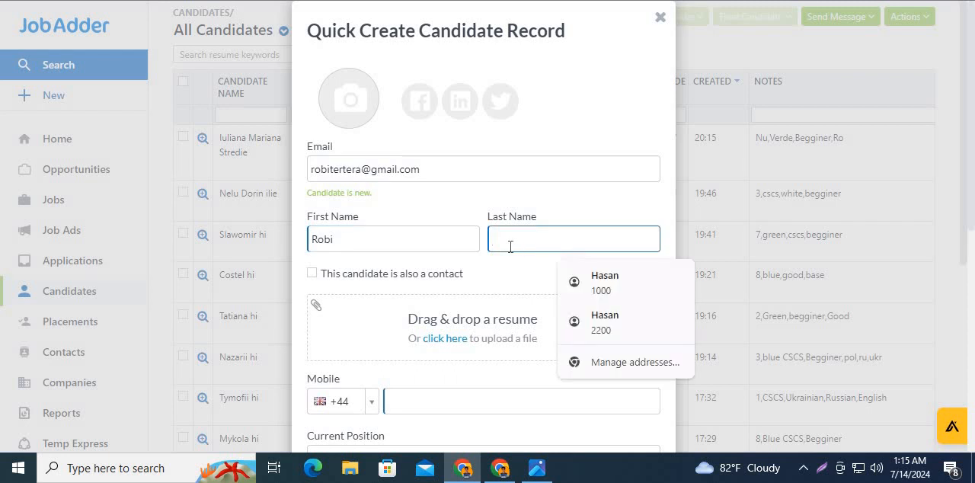
text(hi)
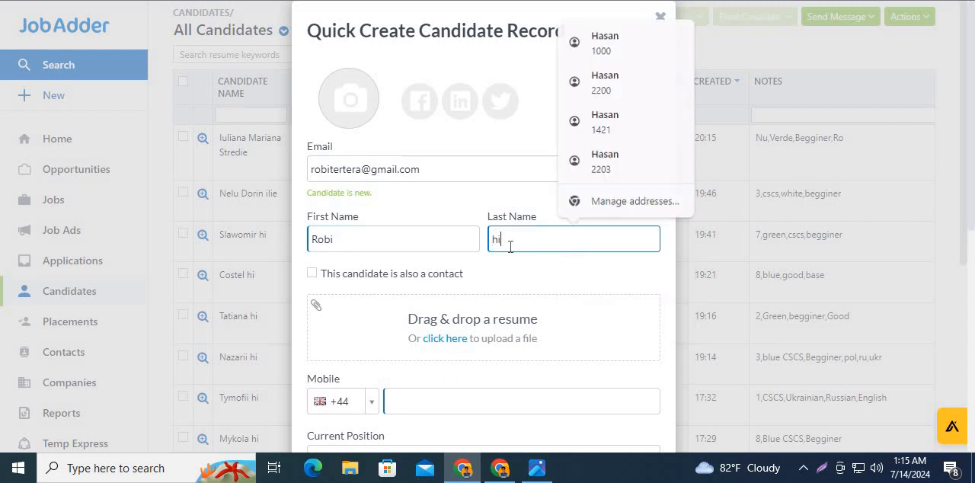
- Copy the phone number from row 18 of the registration workbook into the Mobile field, replacing its leading 44 with 0
scroll(507, 269, down, 3)
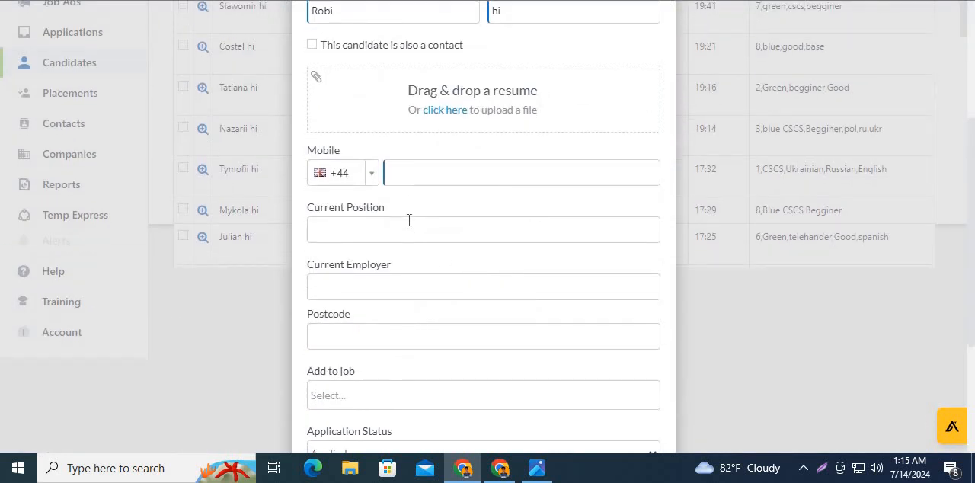
click(410, 174)
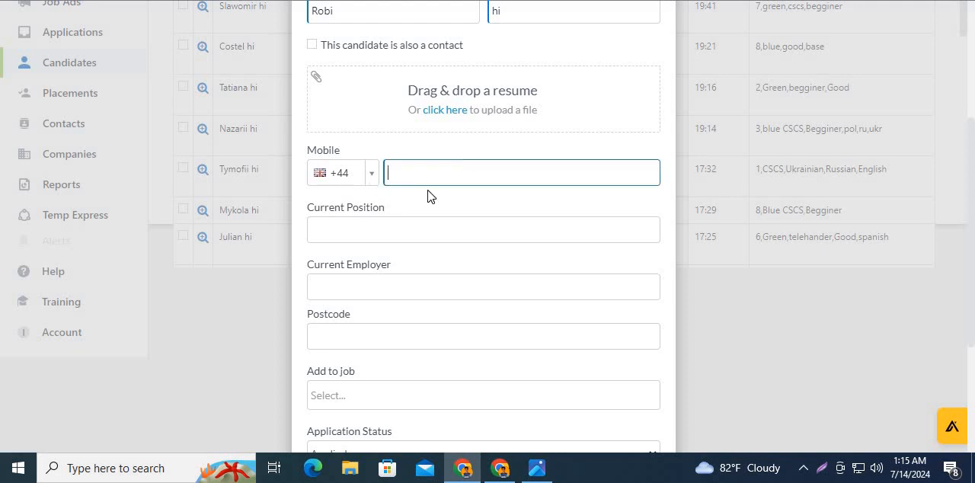
key(alt+Tab)
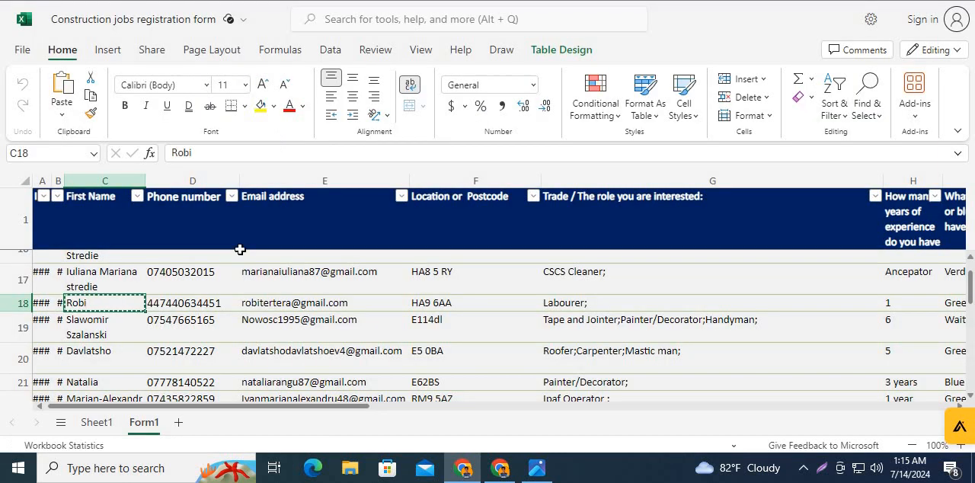
click(193, 304)
key(ctrl+c)
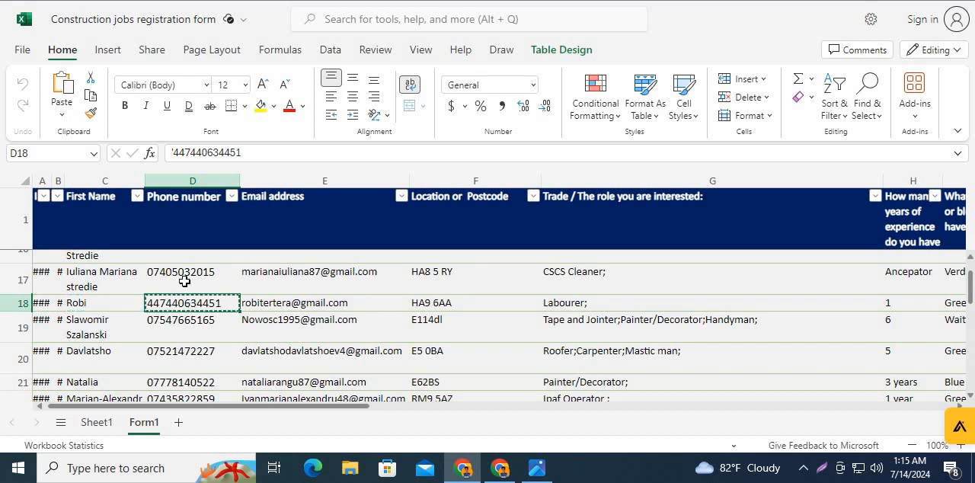
key(alt+Tab)
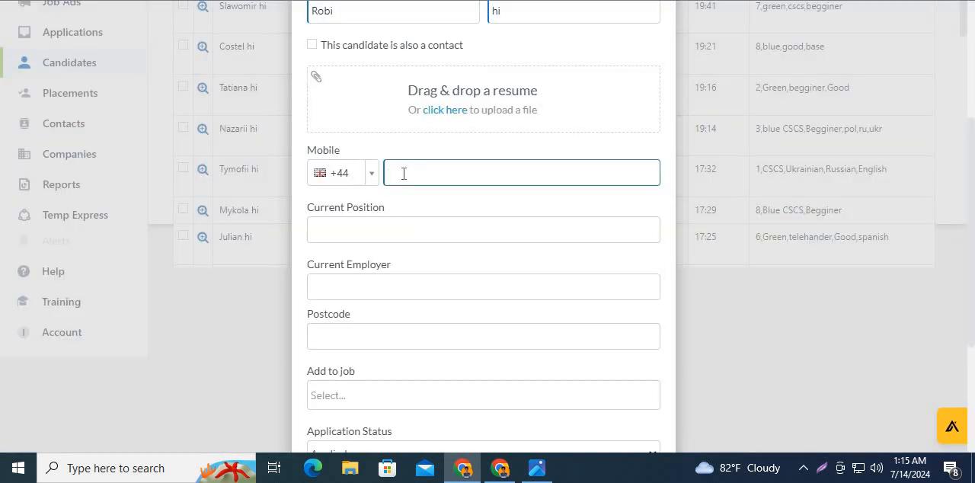
key(ctrl+v)
key(shift+Home)
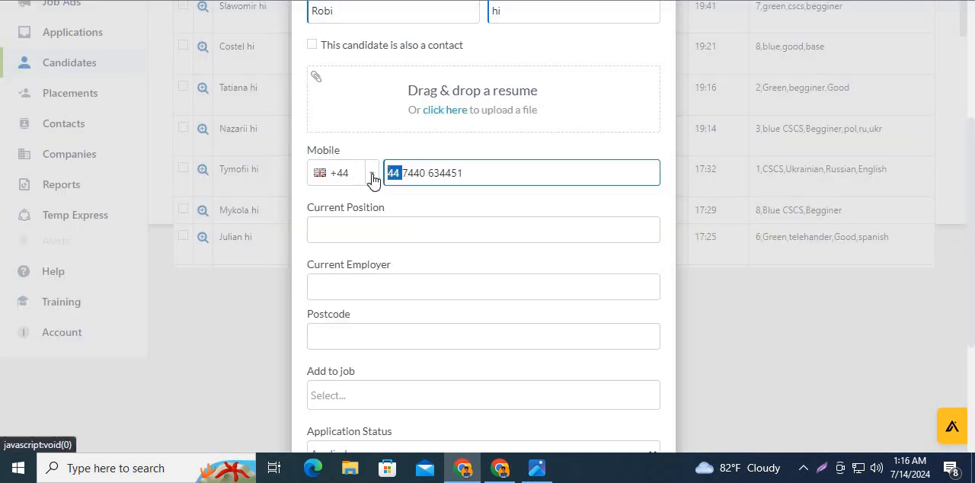
key(BackSpace)
text(0)
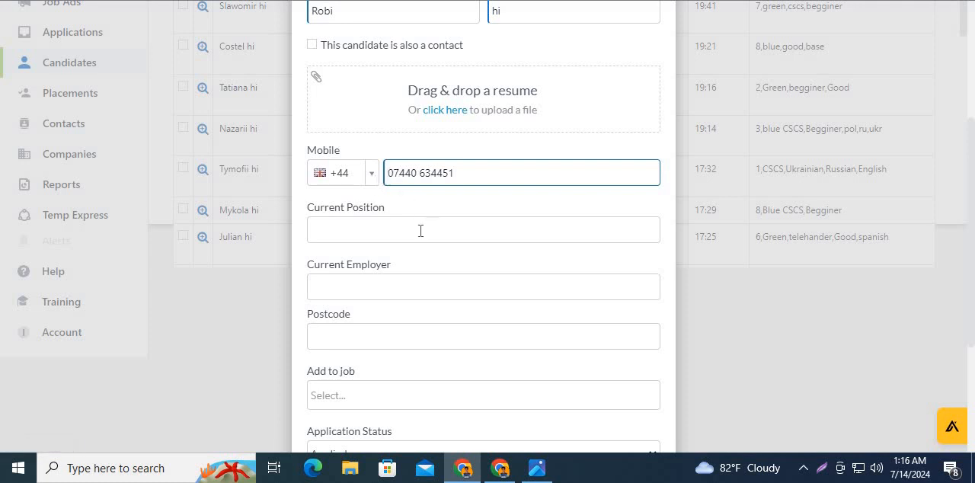
- Copy the trade "Labourer;" from row 18 of the workbook into the candidate form's Current Position field
click(420, 230)
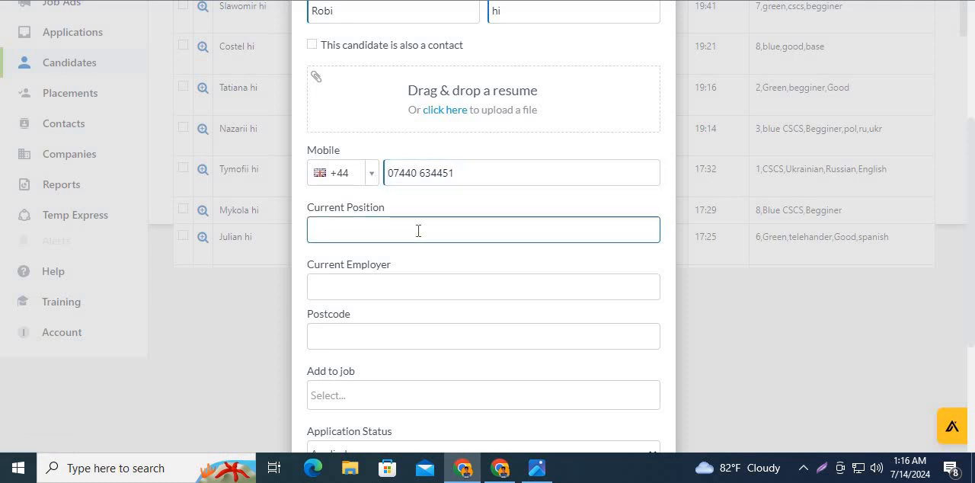
key(alt+Tab)
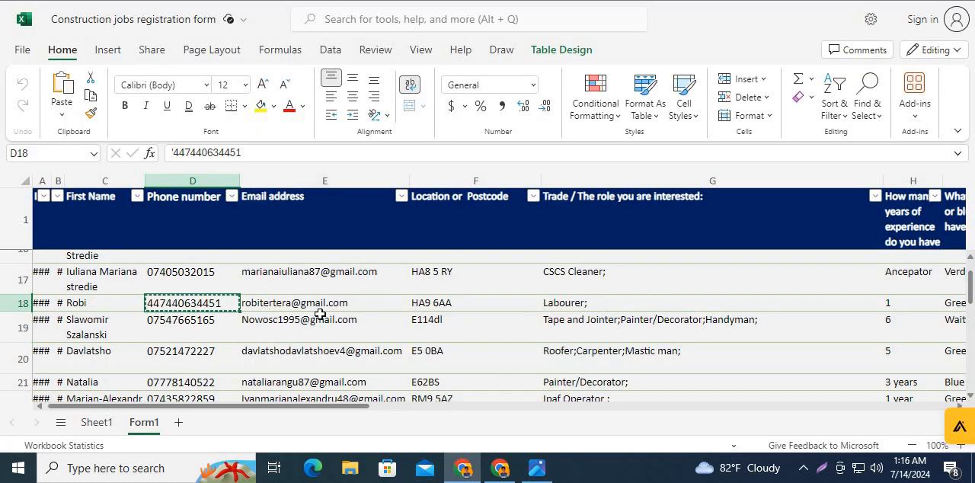
click(561, 302)
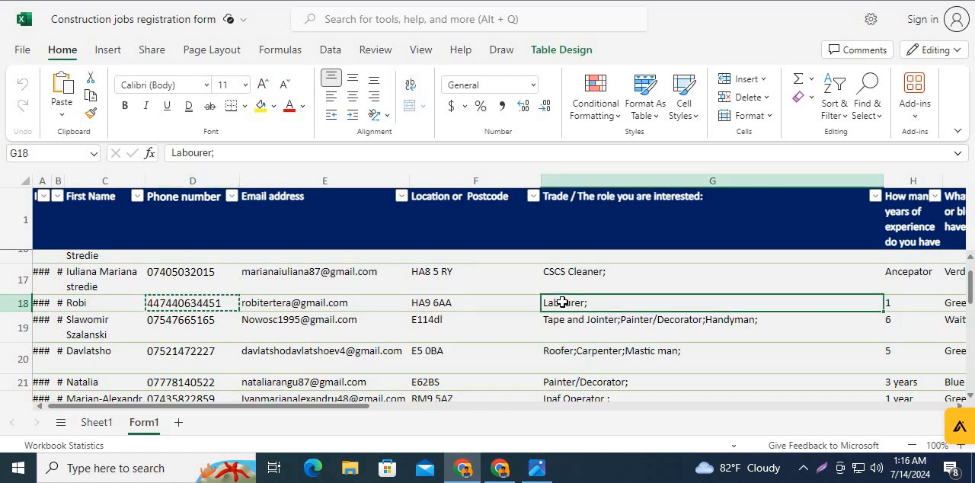
key(ctrl+c)
key(alt+Tab)
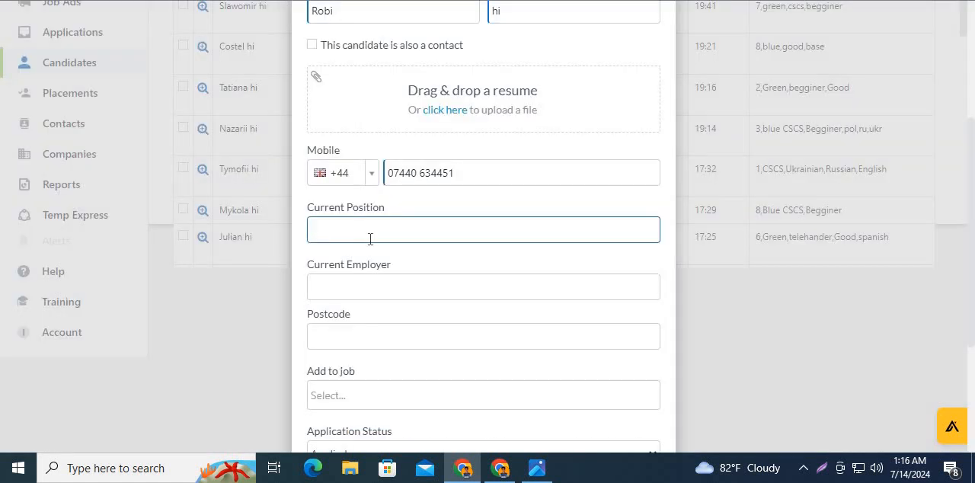
key(ctrl+v)
- Copy the postcode from row 18 of the workbook into the candidate form's Postcode field and go to the Area field
click(371, 340)
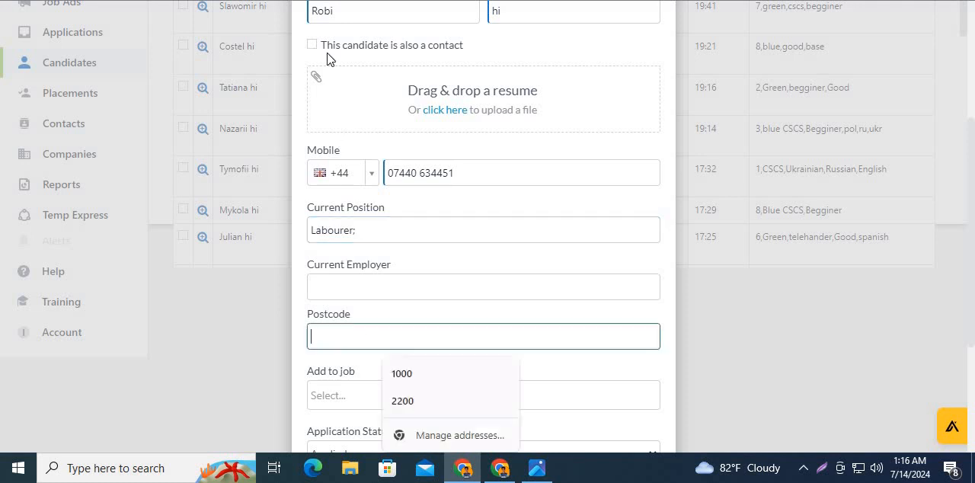
key(alt+Tab)
click(438, 303)
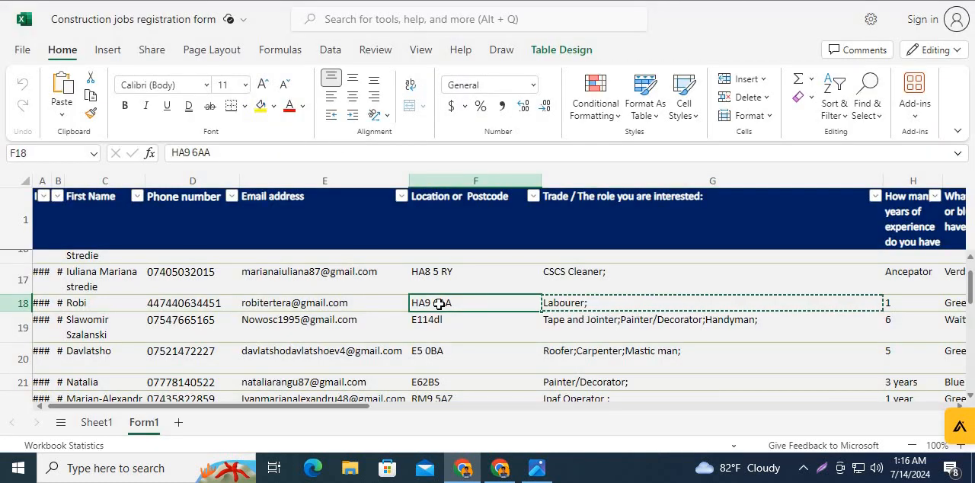
key(ctrl+c)
key(alt+Tab)
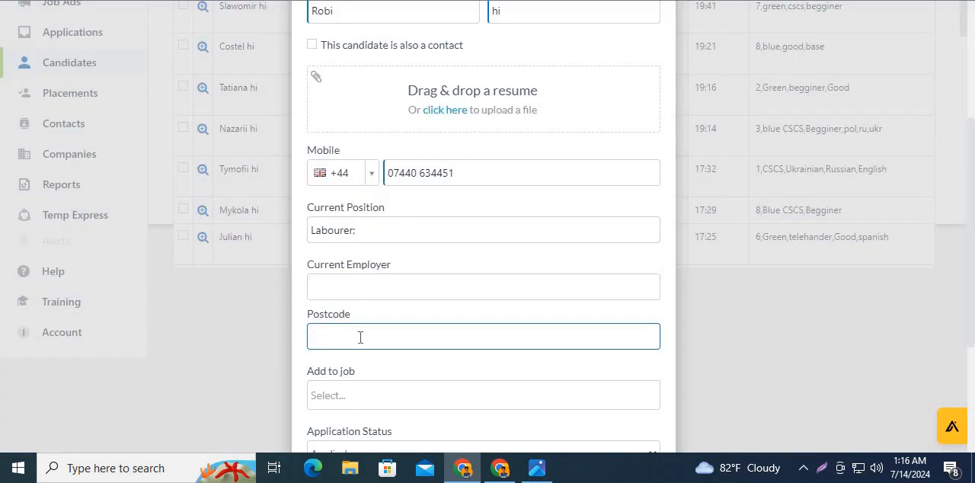
right_click(359, 337)
click(393, 177)
scroll(384, 358, down, 1)
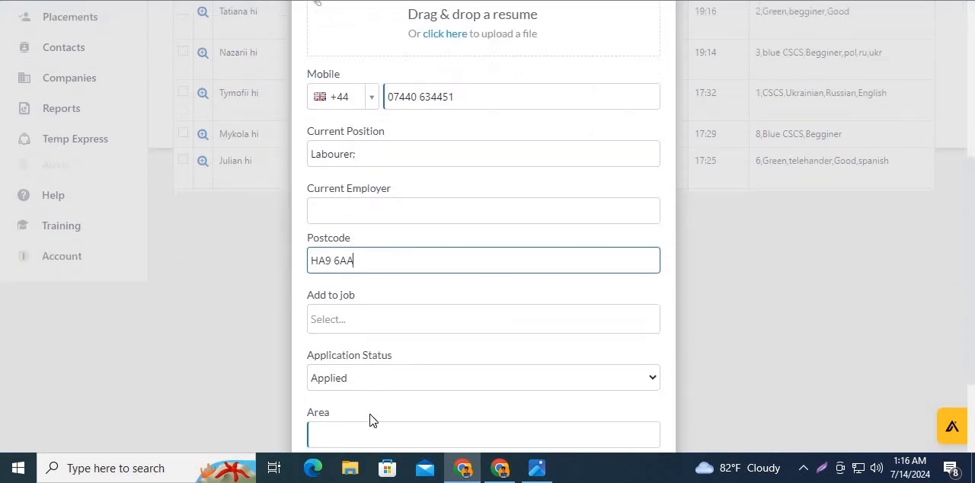
click(375, 430)
scroll(380, 370, down, 2)
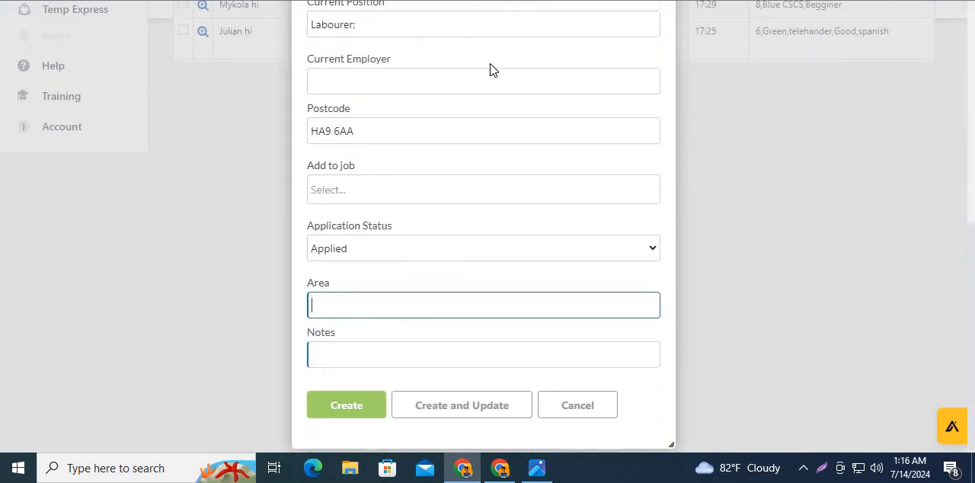
- Switch to ChatGPT and ask whether the row 18 postcode "is not in East London.?", reusing the wording of its last answer
key(alt+Tab)
right_click(350, 403)
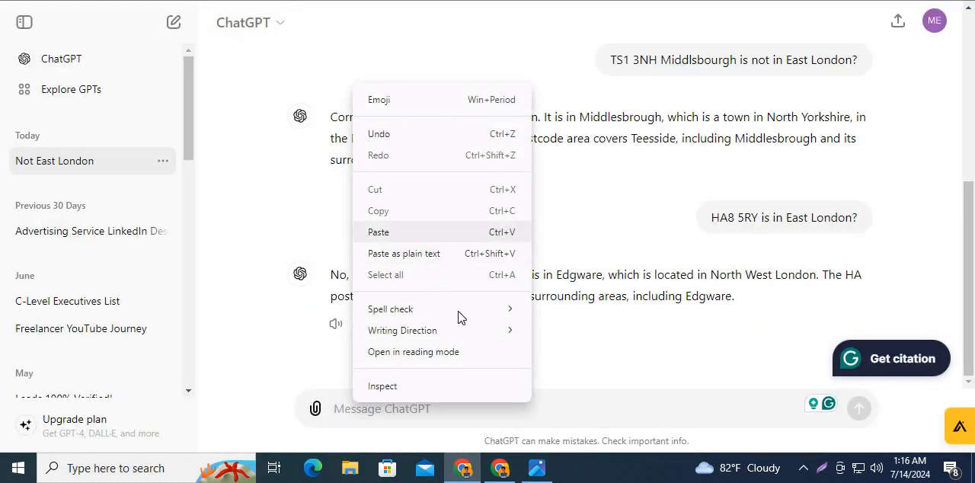
key(ctrl+v)
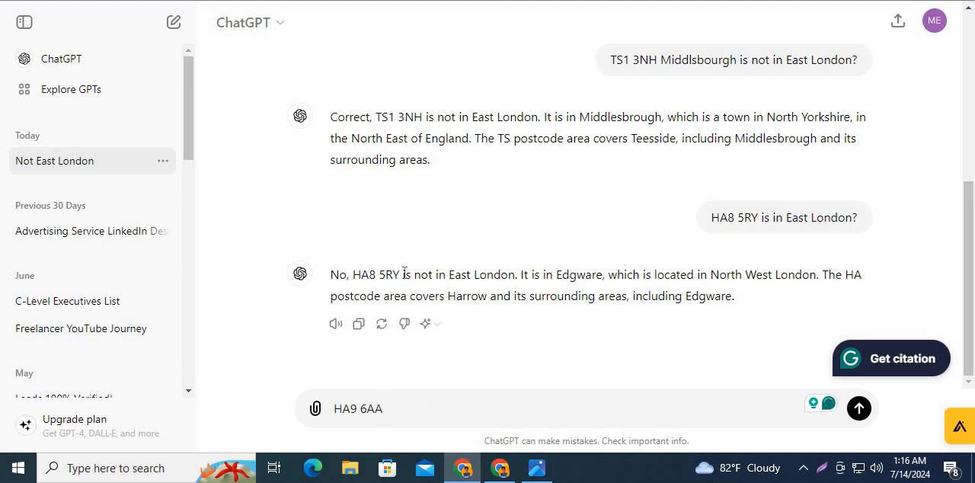
drag(403, 274, 519, 277)
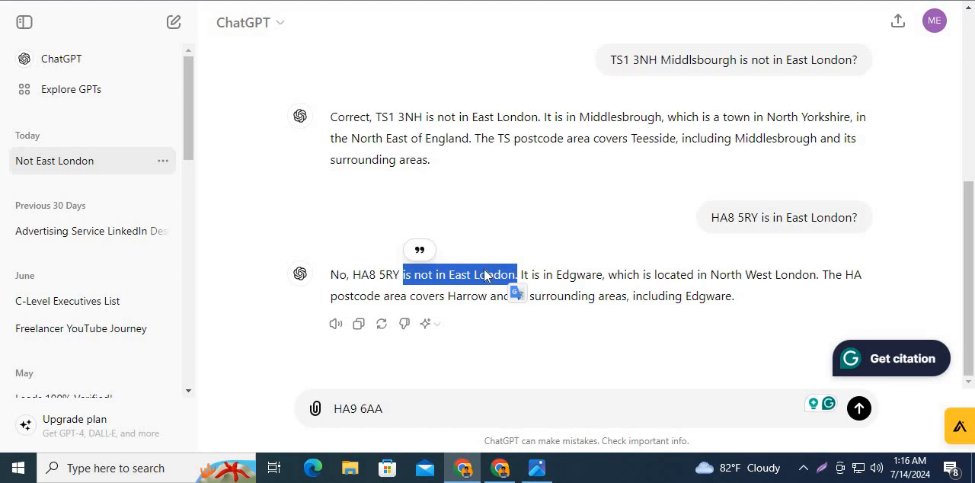
right_click(498, 276)
click(528, 77)
right_click(415, 413)
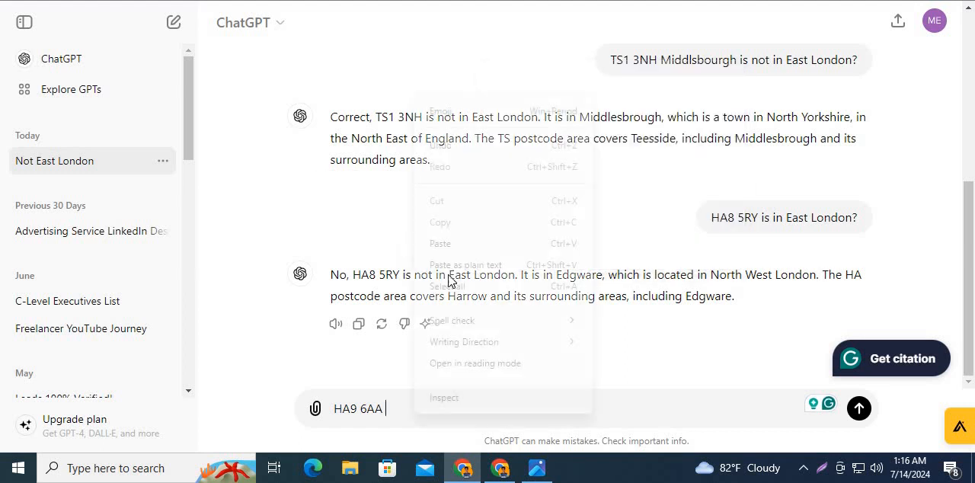
click(458, 244)
text(?)
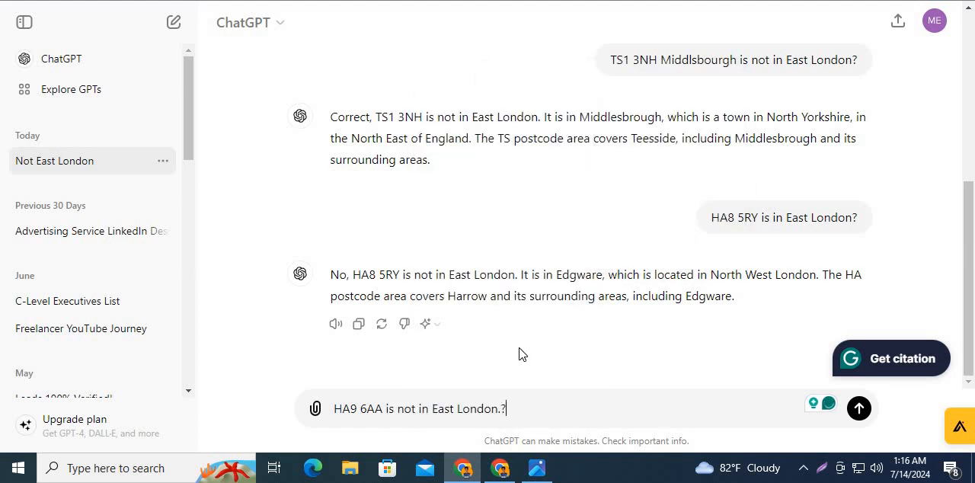
key(Return)
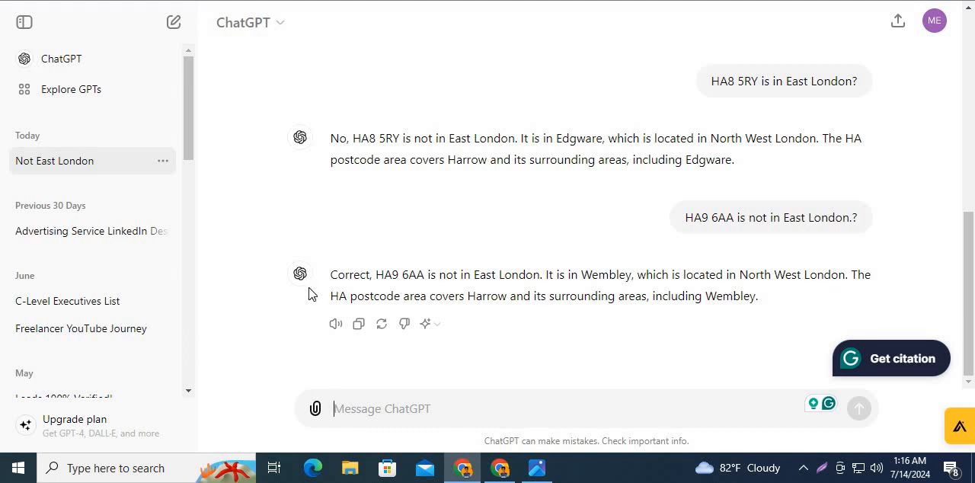
click(320, 1)
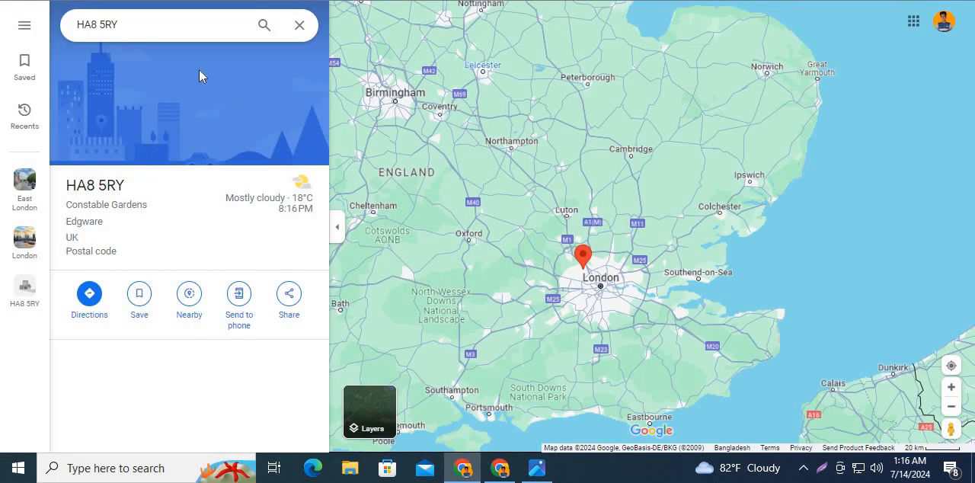
triple_click(196, 22)
right_click(196, 22)
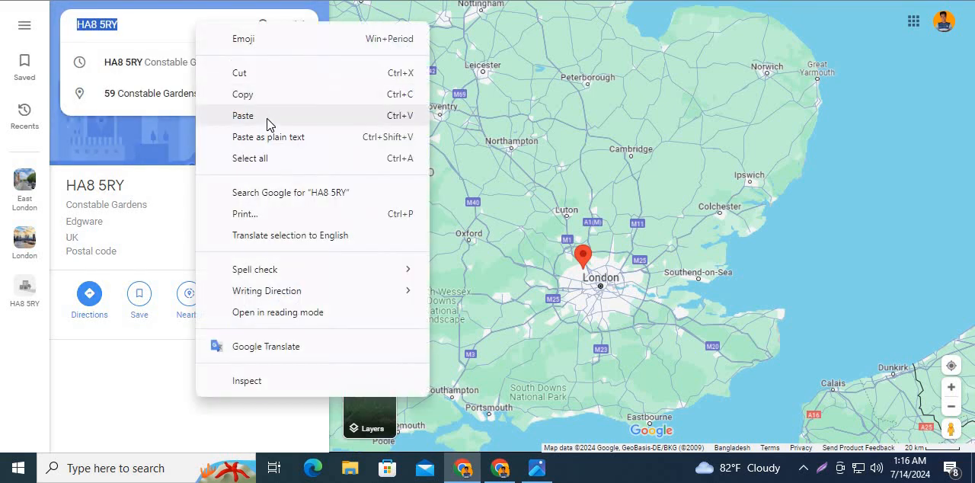
click(267, 118)
key(Return)
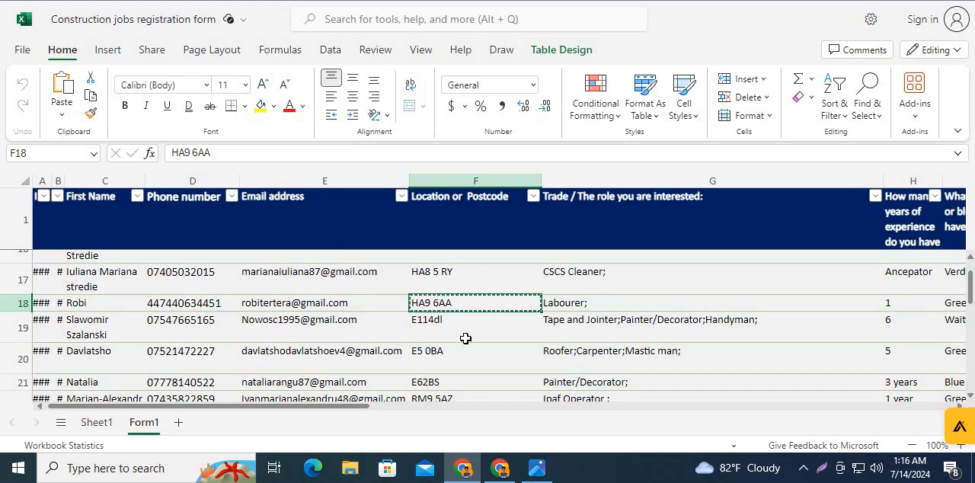
- Switch to Google Maps, search for the postcode from row 18 and examine where it lies relative to London
key(alt+Tab)
click(297, 24)
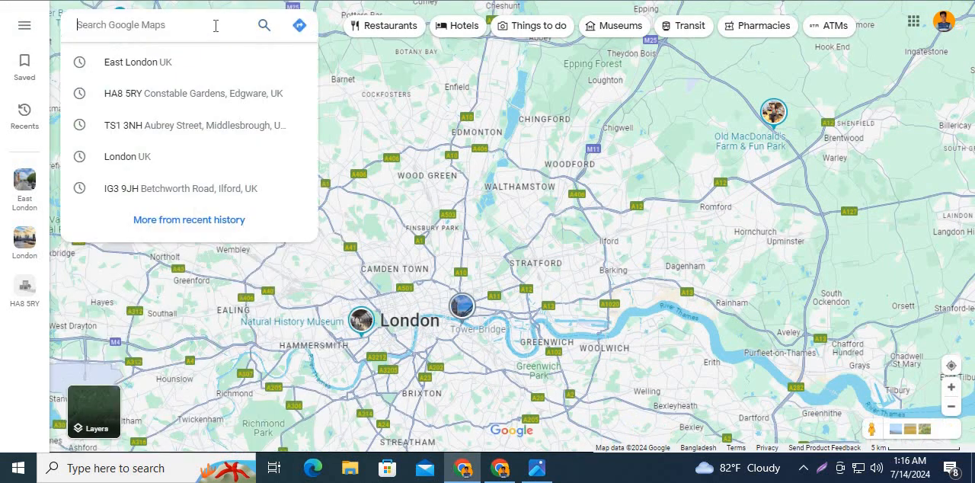
key(ctrl+v)
key(Return)
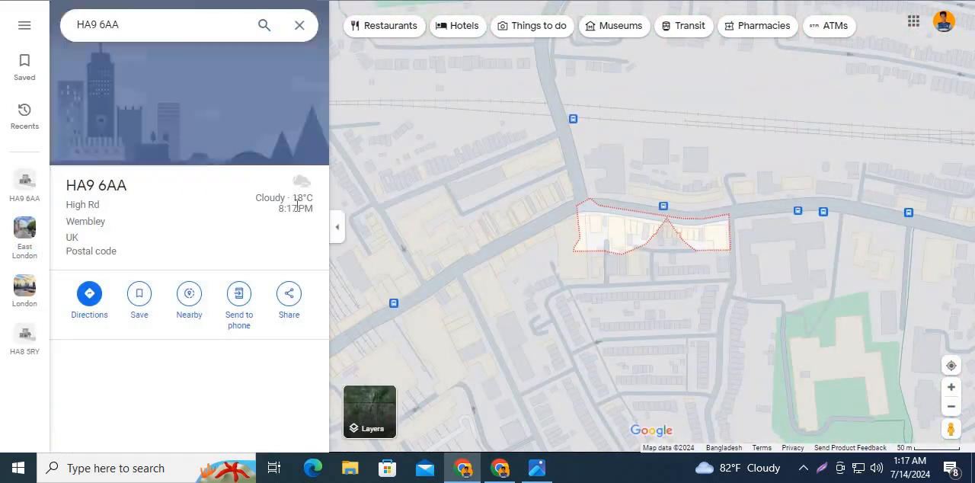
scroll(448, 261, down, 7)
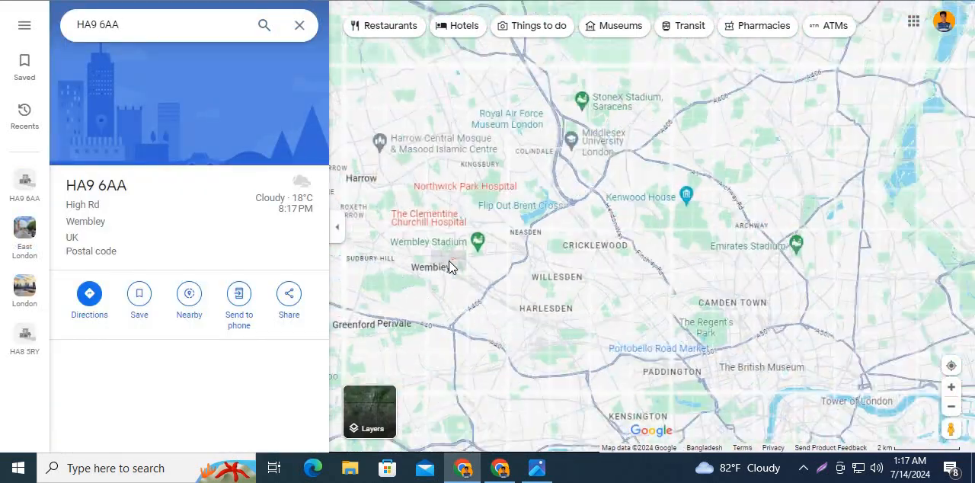
scroll(448, 266, down, 6)
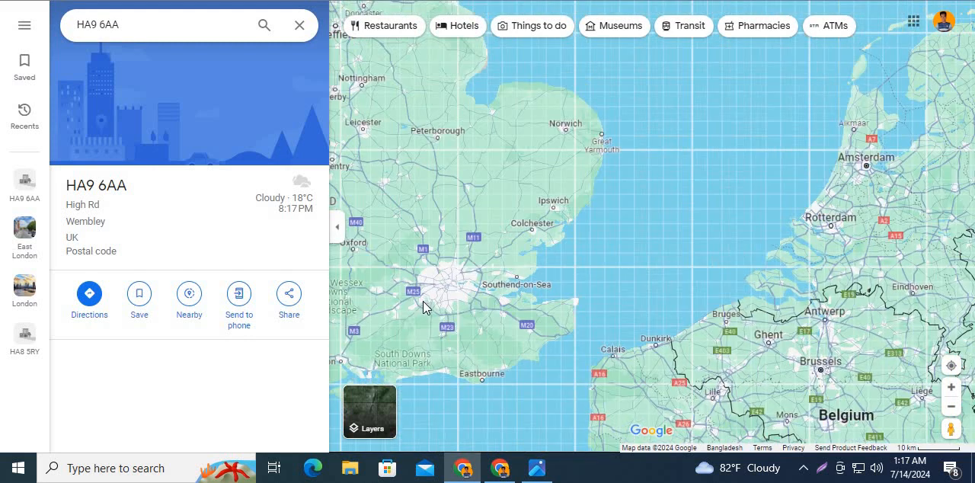
- Switch back to ChatGPT and resubmit the question whether the row 18 postcode "is not in East London?" without the stray full stop
key(alt+Tab)
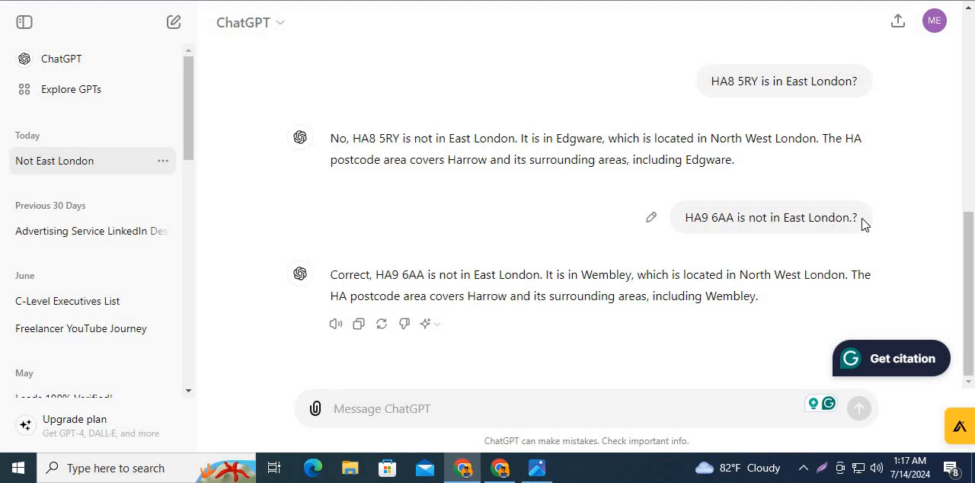
drag(859, 219, 686, 219)
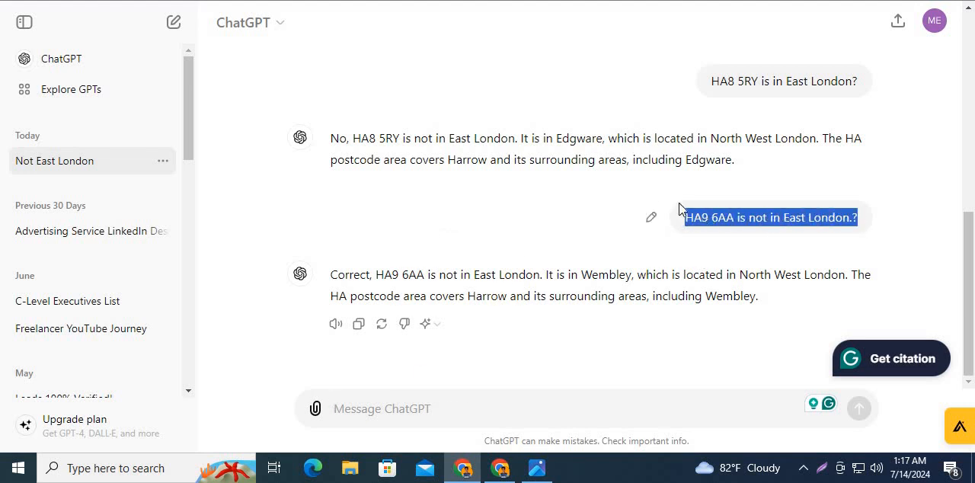
right_click(701, 221)
click(610, 232)
click(366, 408)
right_click(392, 402)
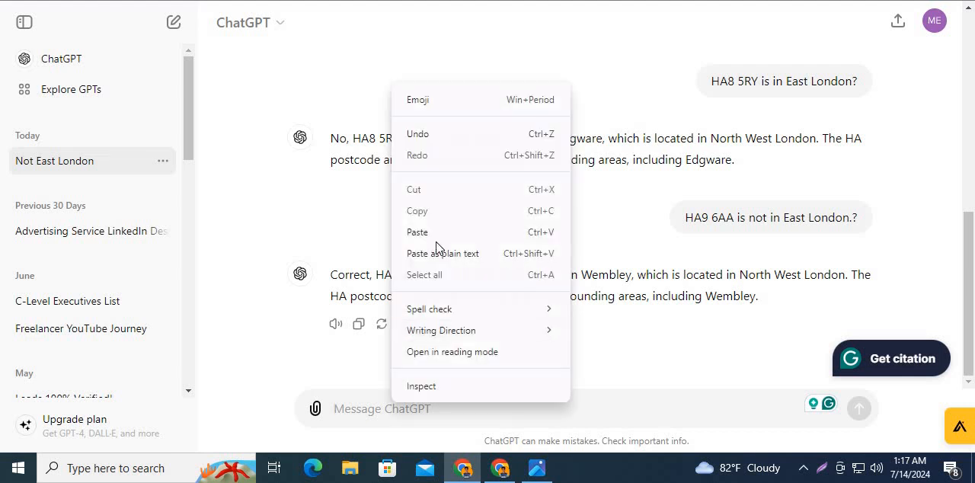
click(442, 252)
key(BackSpace)
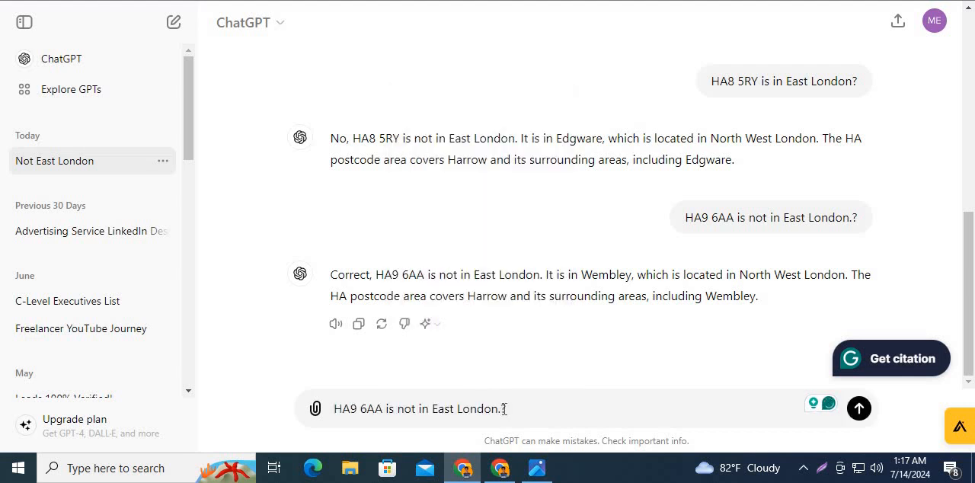
key(BackSpace)
text(?)
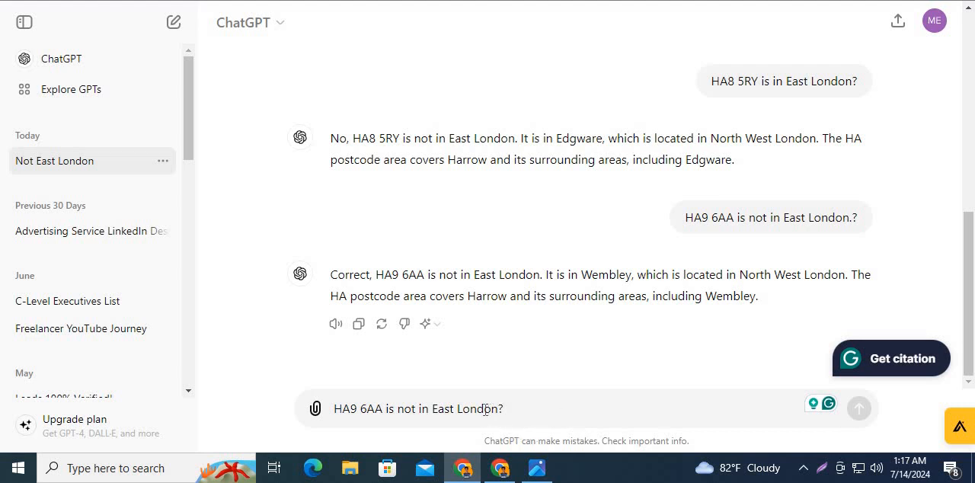
key(Return)
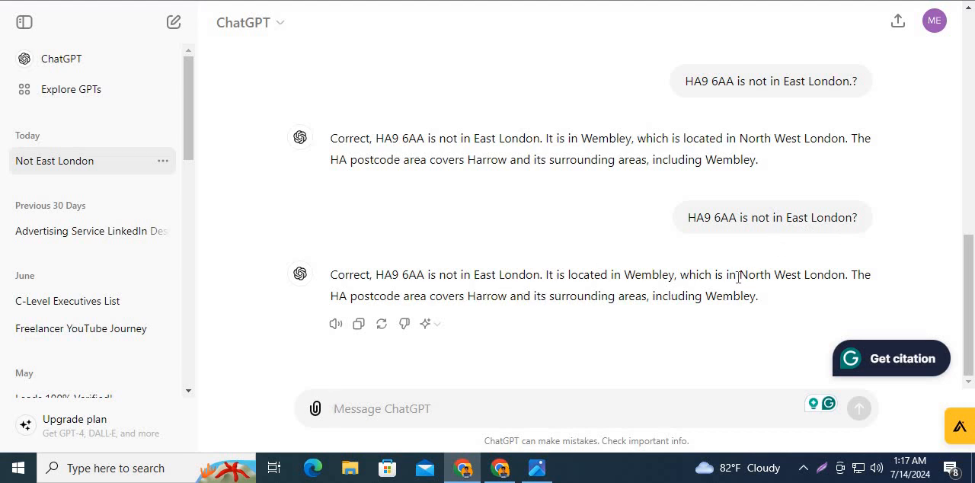
- Copy "North West London" from ChatGPT's latest answer into the Area field of the JobAdder candidate form
drag(740, 275, 845, 275)
right_click(812, 274)
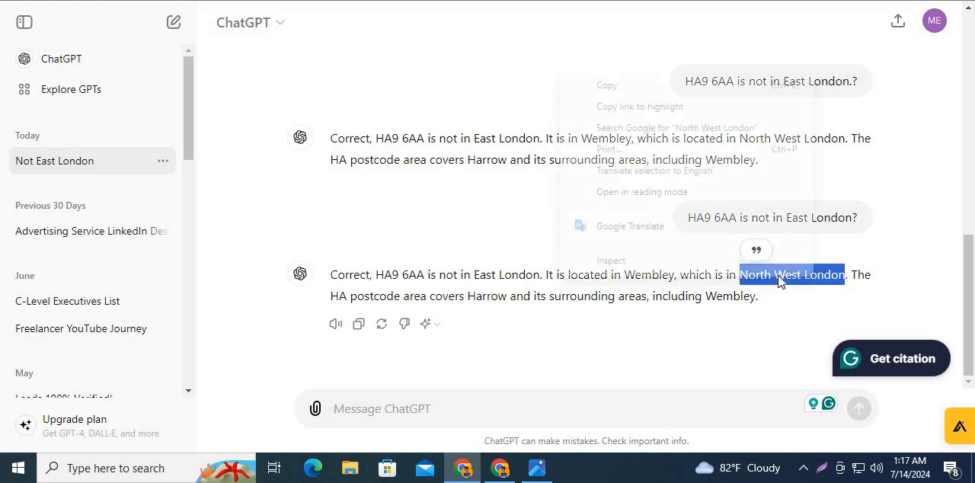
click(627, 95)
key(alt+Tab)
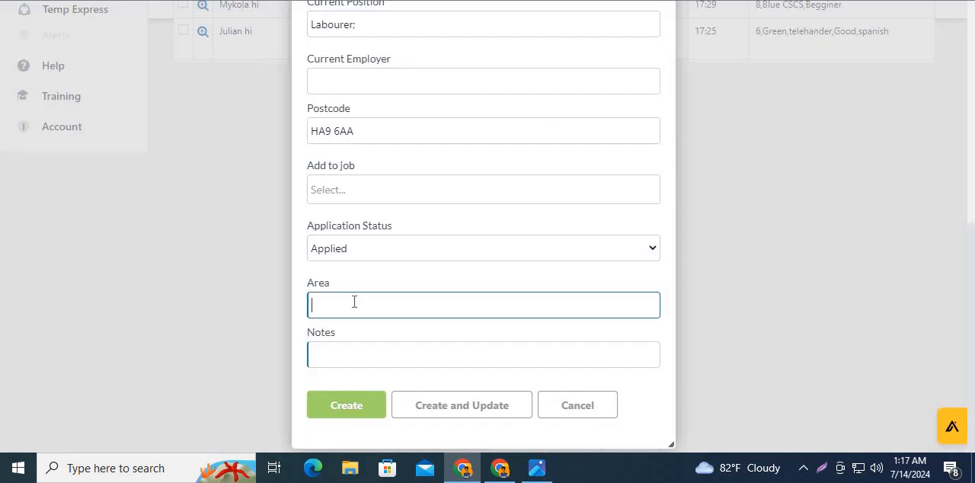
right_click(354, 303)
click(388, 155)
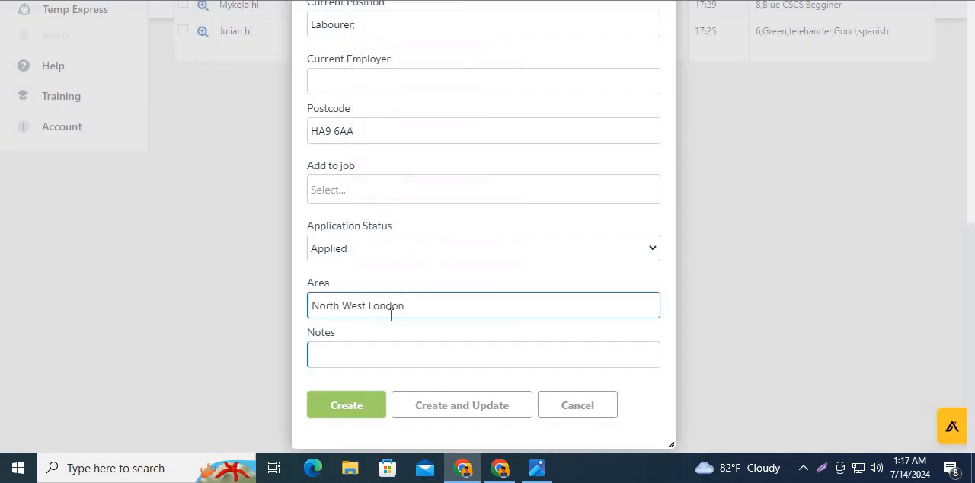
- Look up the years of experience in row 18 of the workbook and start the candidate's Notes with "1,"
click(374, 351)
key(alt+Tab)
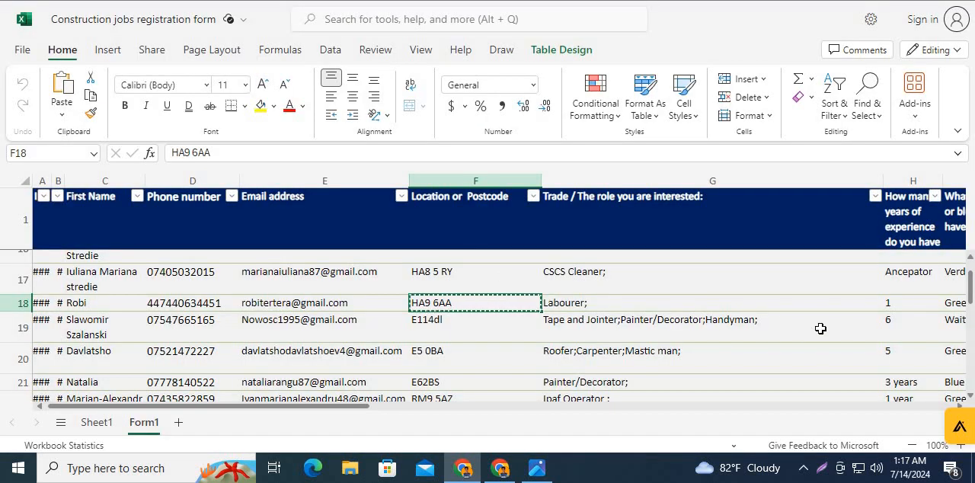
drag(365, 412, 476, 420)
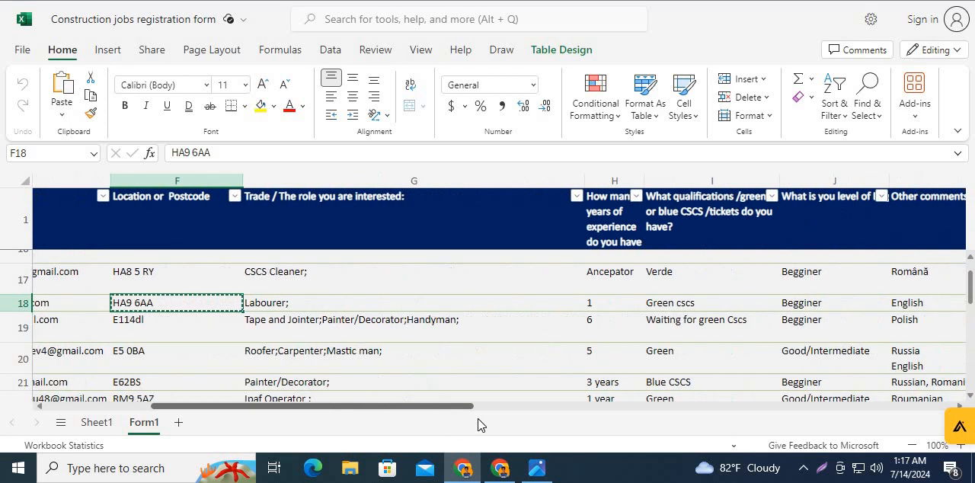
key(alt+Tab)
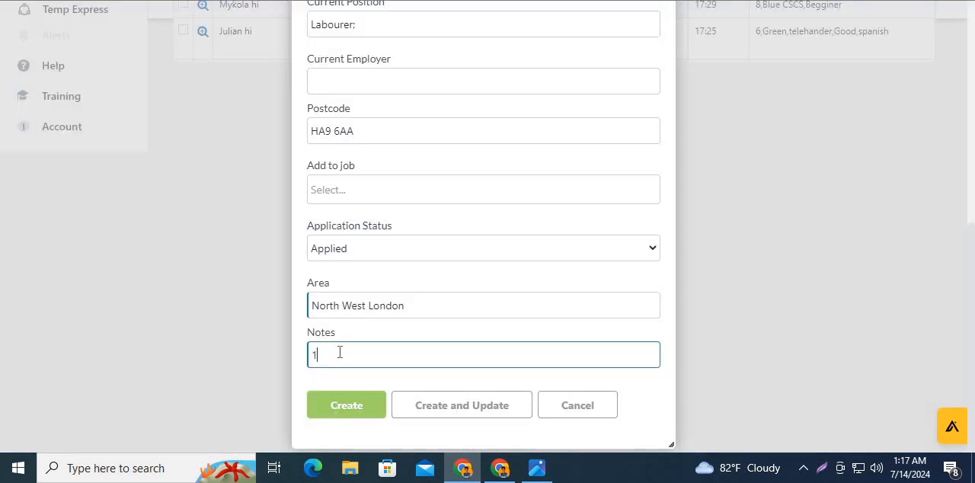
text(,)
- Copy the qualification "Green cscs" from row 18 of the workbook and append it to the candidate's Notes
key(alt+Tab)
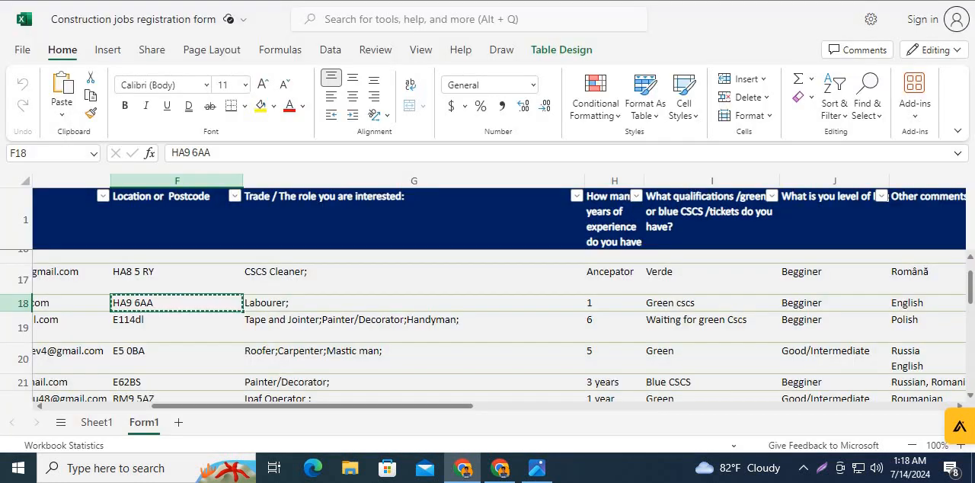
click(687, 310)
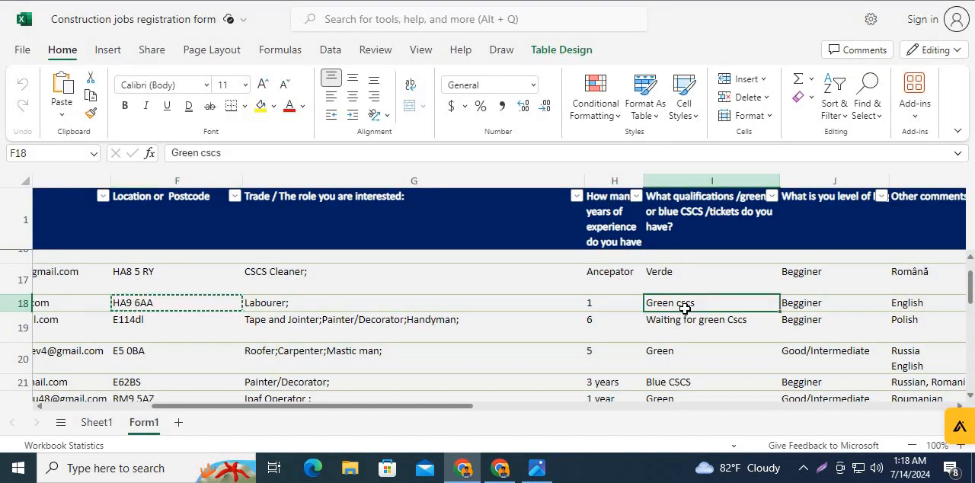
key(ctrl+c)
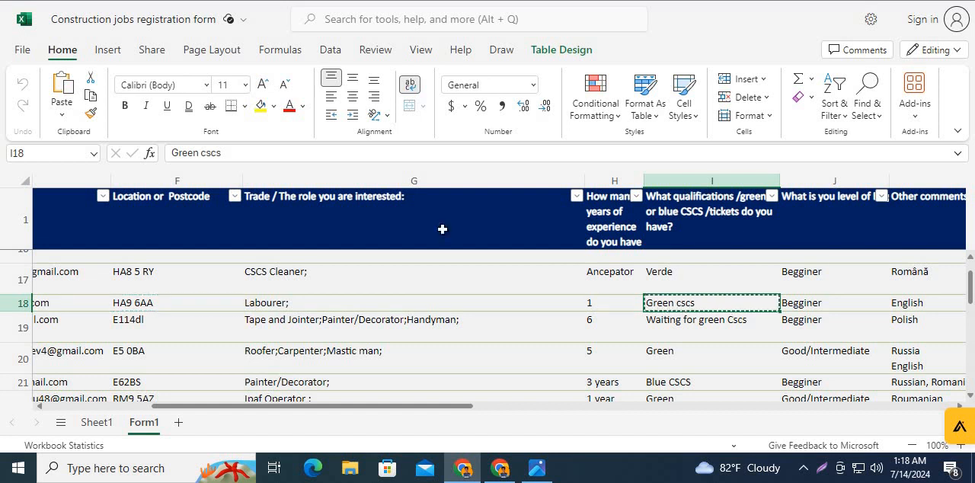
key(alt+Tab)
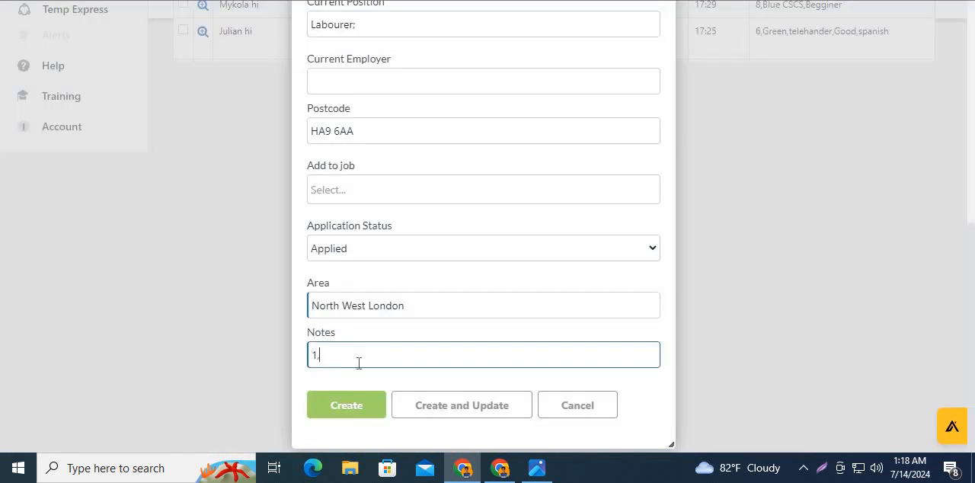
key(ctrl+v)
- Copy the level "Begginer" from row 18 of the workbook into the Notes and add the language as ",en"
key(alt+Tab)
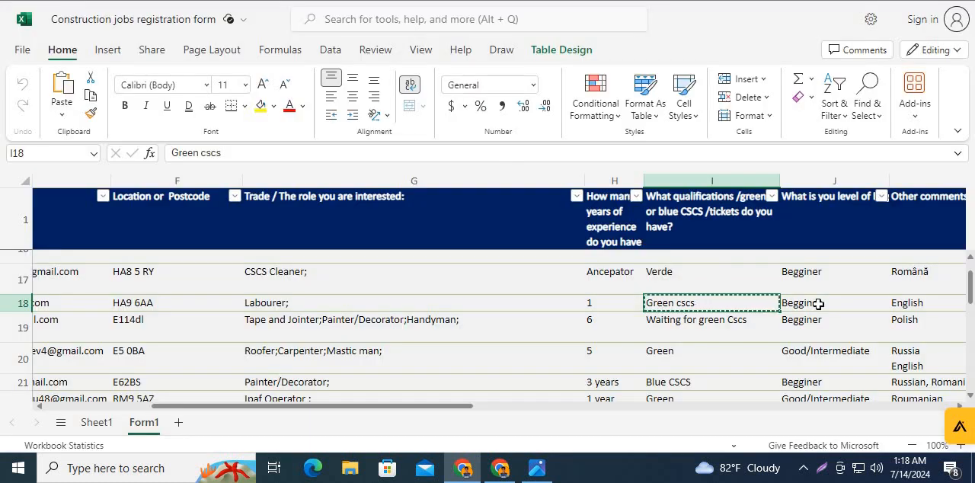
click(818, 304)
key(ctrl+c)
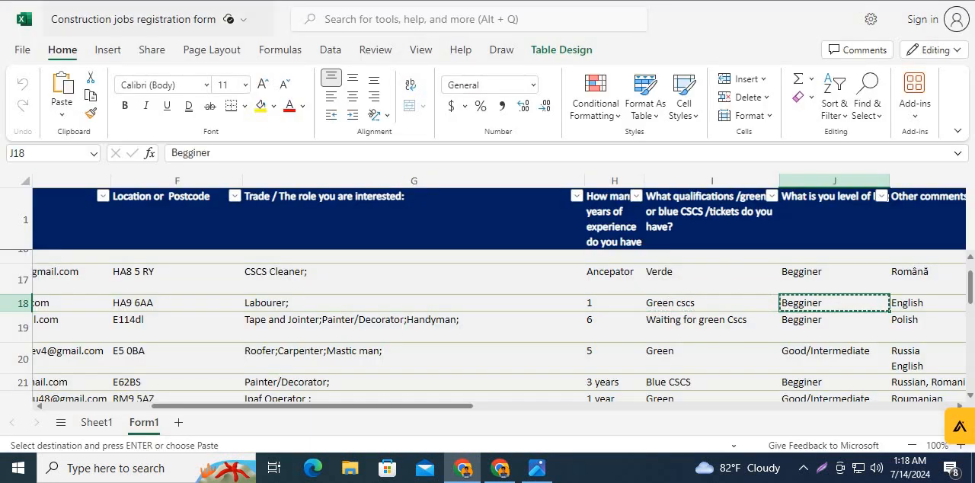
key(alt+Tab)
key(ctrl+v)
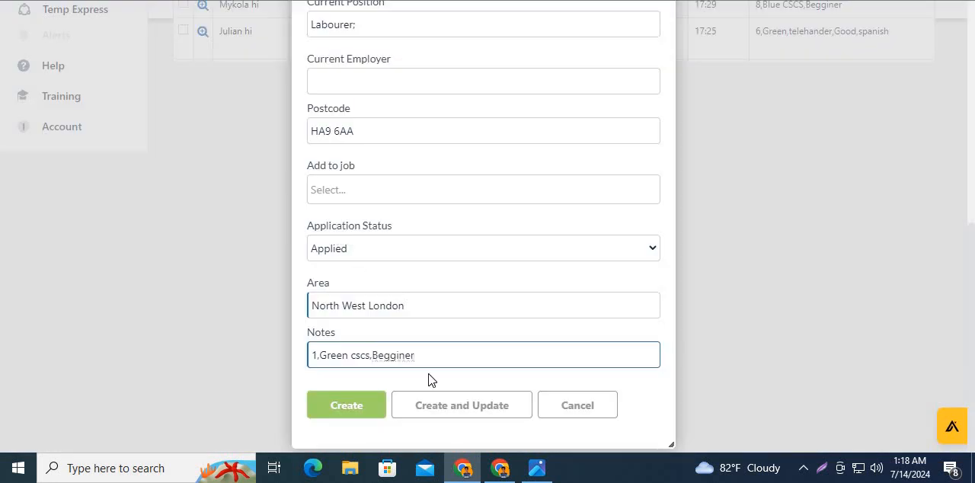
text(,en)
- Recheck the row 18 answers in the workbook, return to JobAdder and create the candidate record
key(alt+Tab)
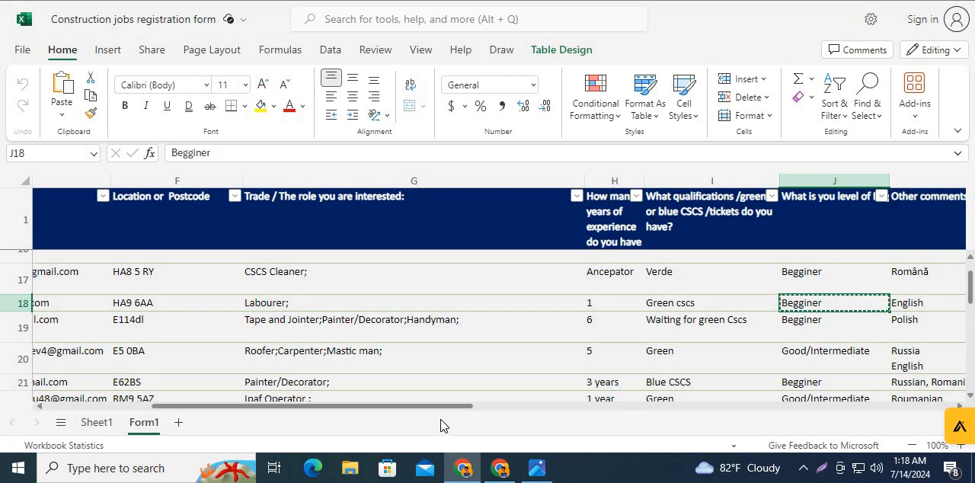
mouse_move(446, 415)
mouse_down()
mouse_move(507, 414)
mouse_move(437, 414)
mouse_move(453, 413)
mouse_up()
key(alt+Tab)
click(443, 327)
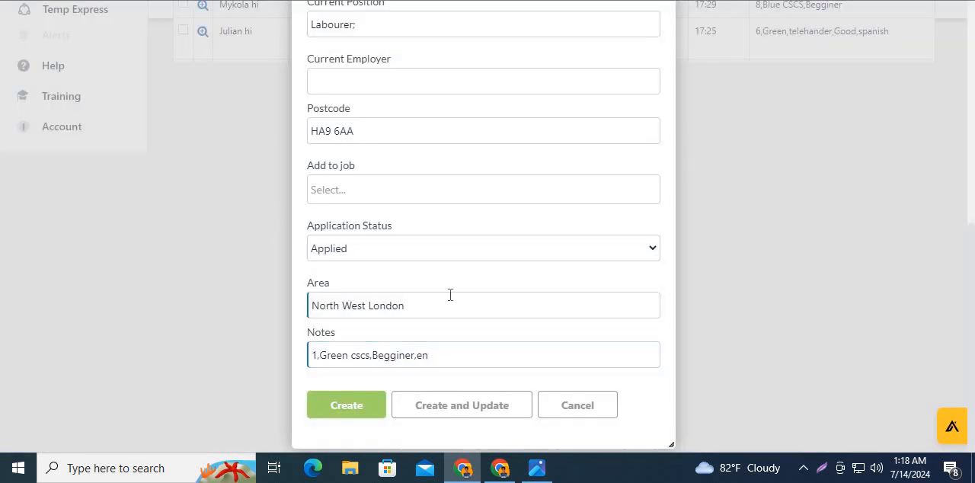
click(355, 404)
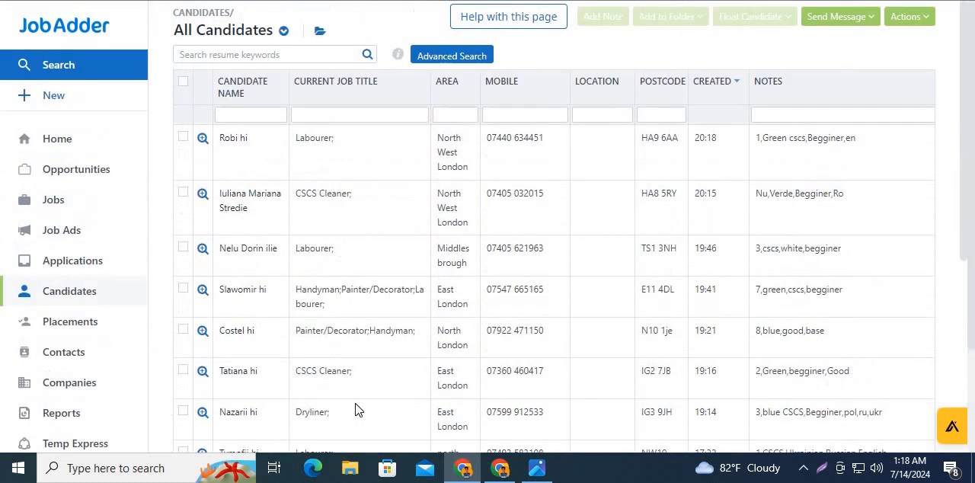
- Open a blank quick-create record for the next candidate and switch to ChatGPT
click(84, 101)
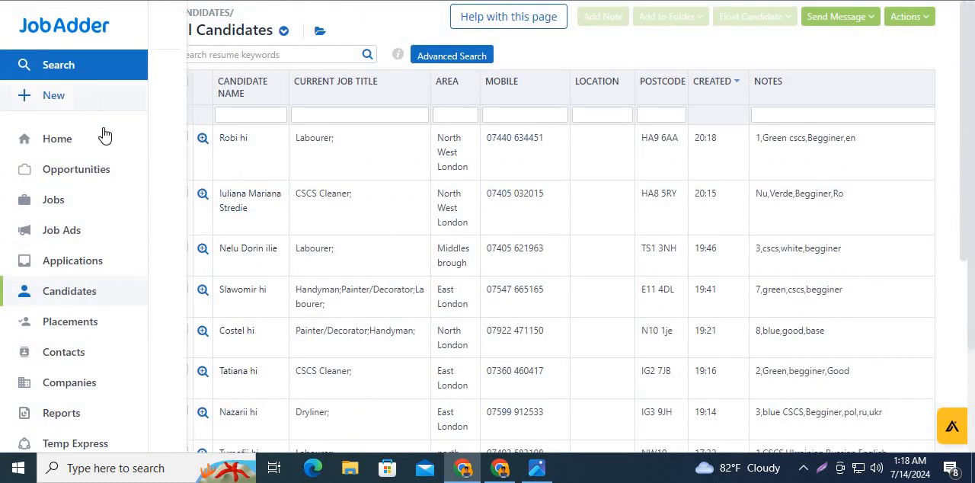
click(216, 75)
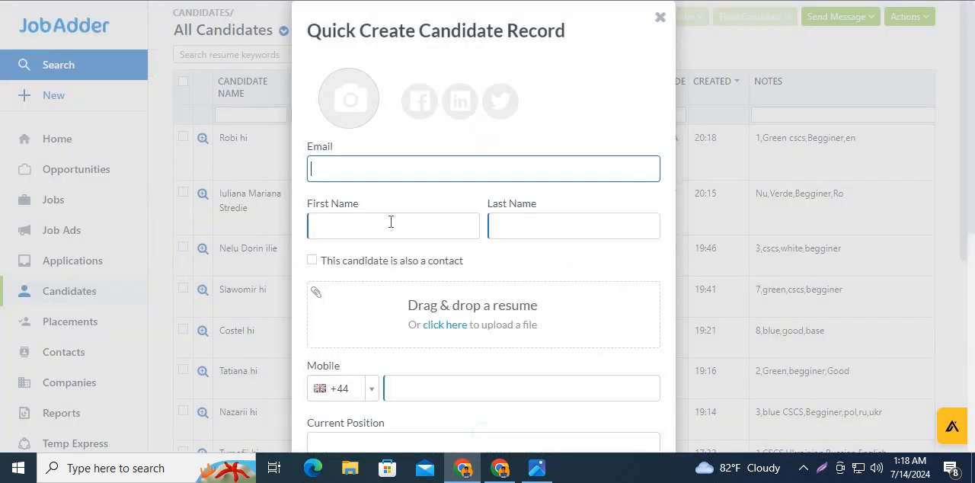
key(ctrl+Tab)
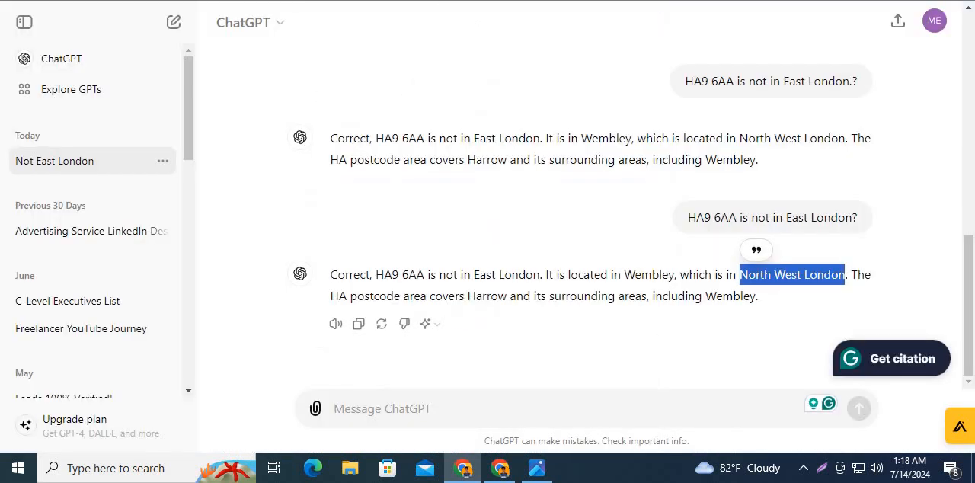